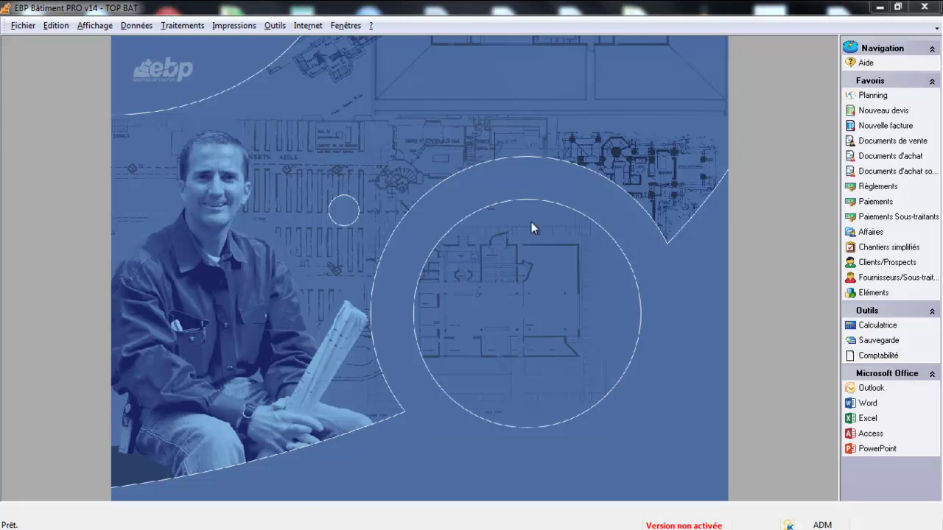
Open the program options and review the general, company contact, legal information, accountant and logo settings, including the logo image manager.
click(274, 25)
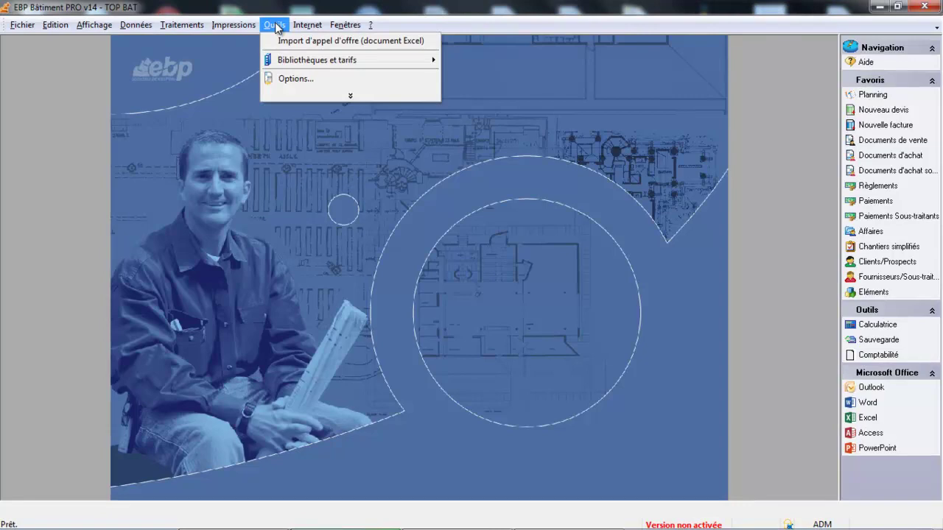
click(277, 80)
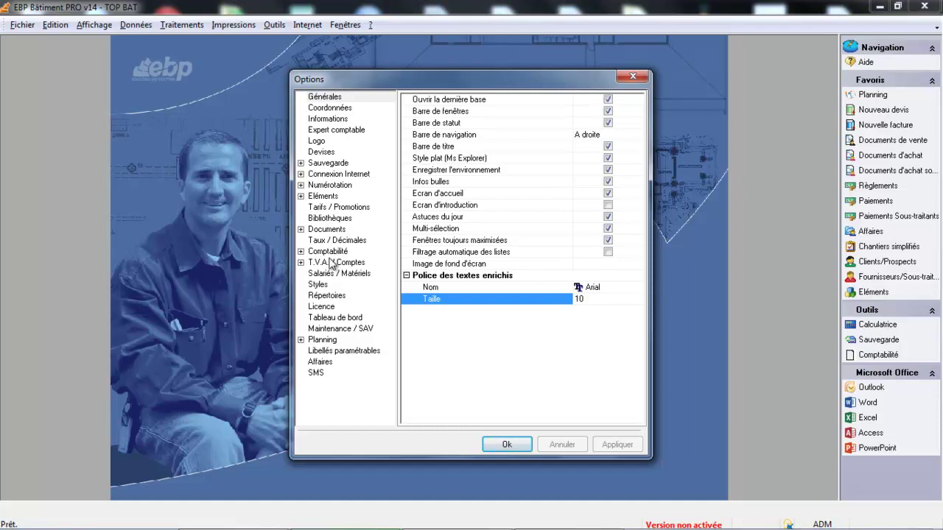
click(330, 109)
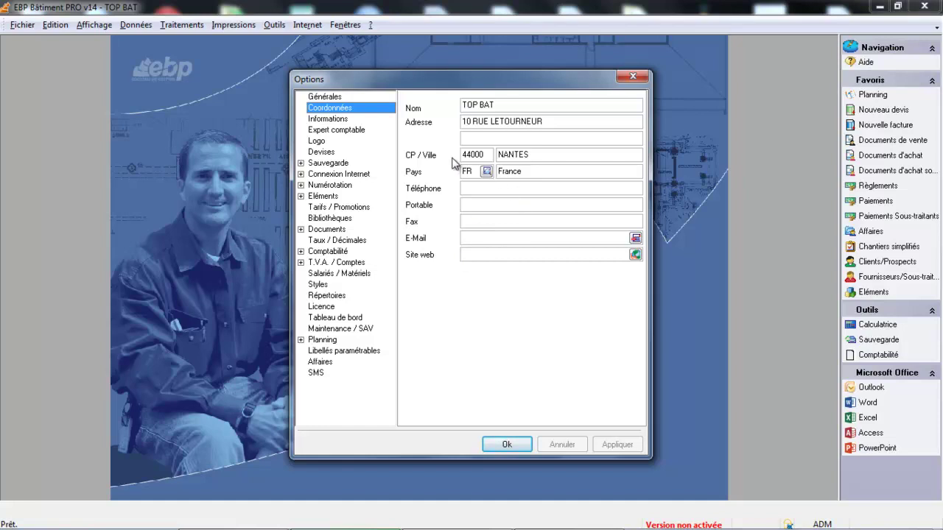
click(337, 119)
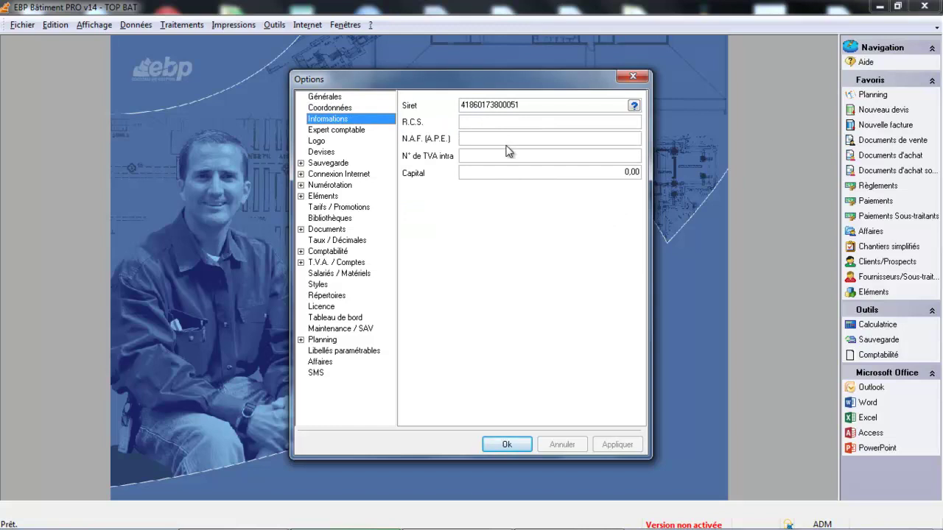
click(362, 132)
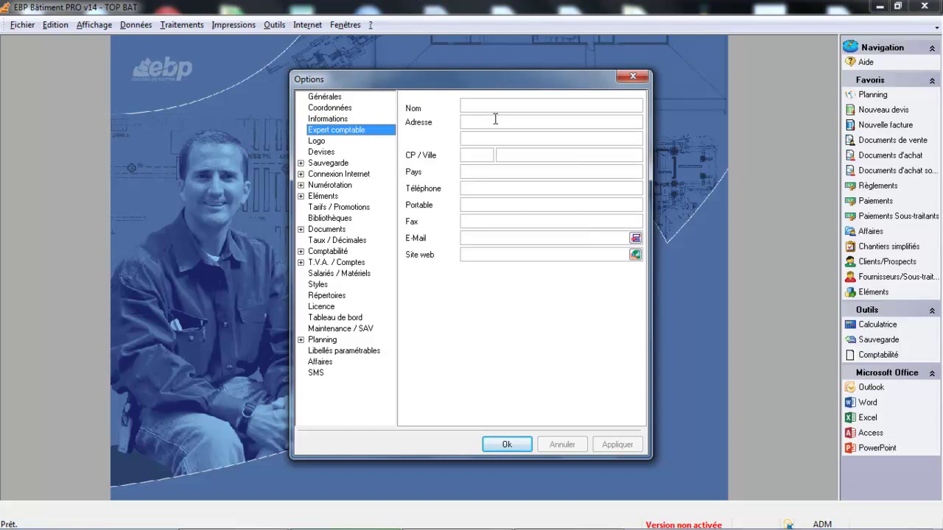
click(318, 141)
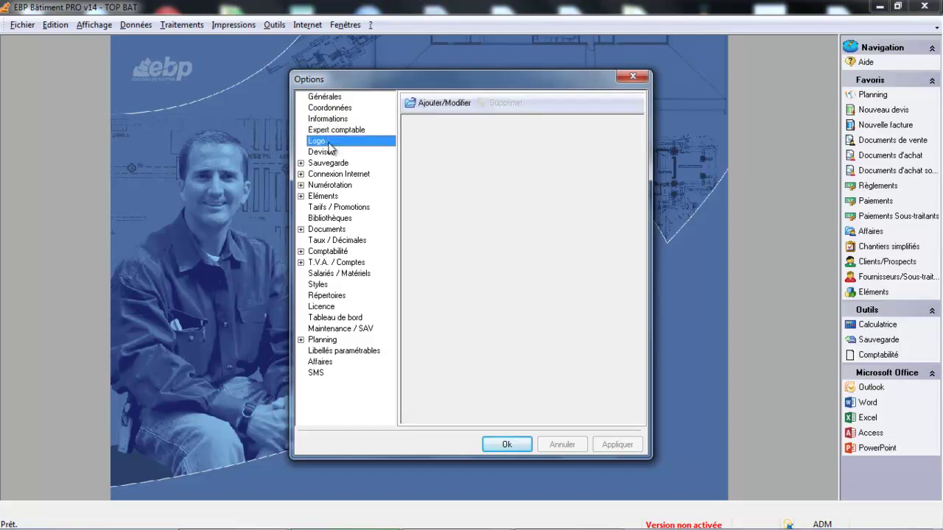
click(449, 104)
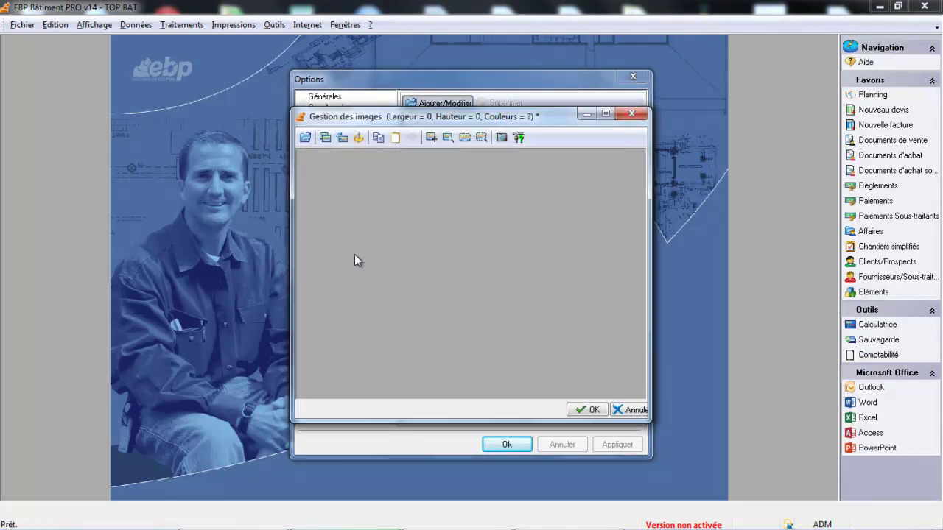
click(631, 410)
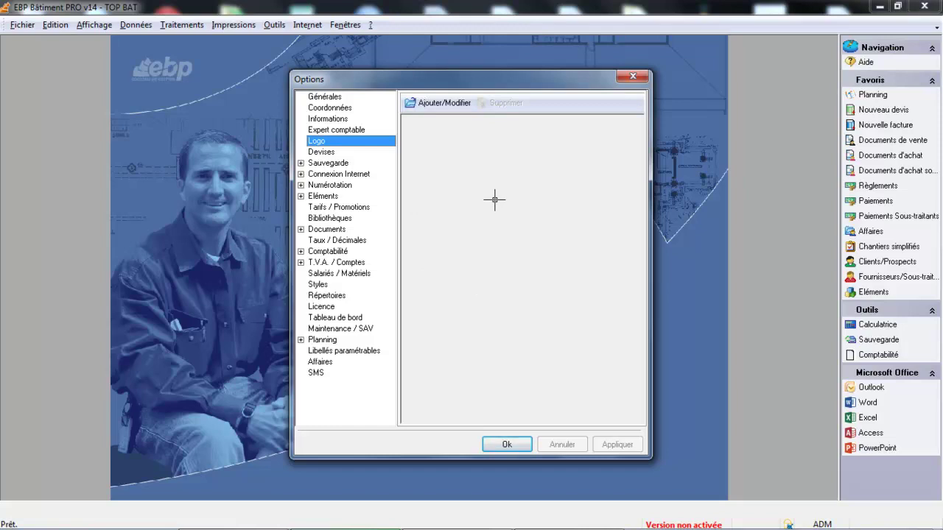
Review the currency settings, the backup reminder days and the online backup settings.
click(335, 154)
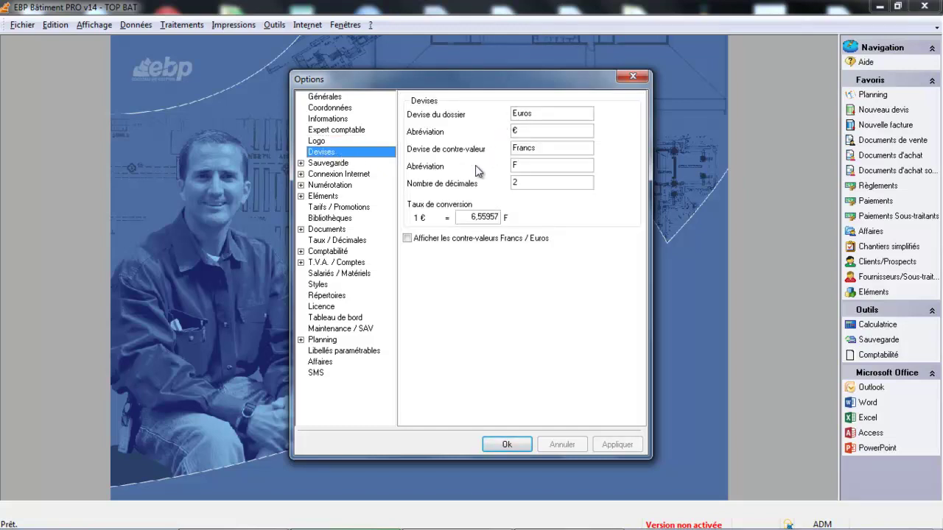
click(300, 162)
click(332, 174)
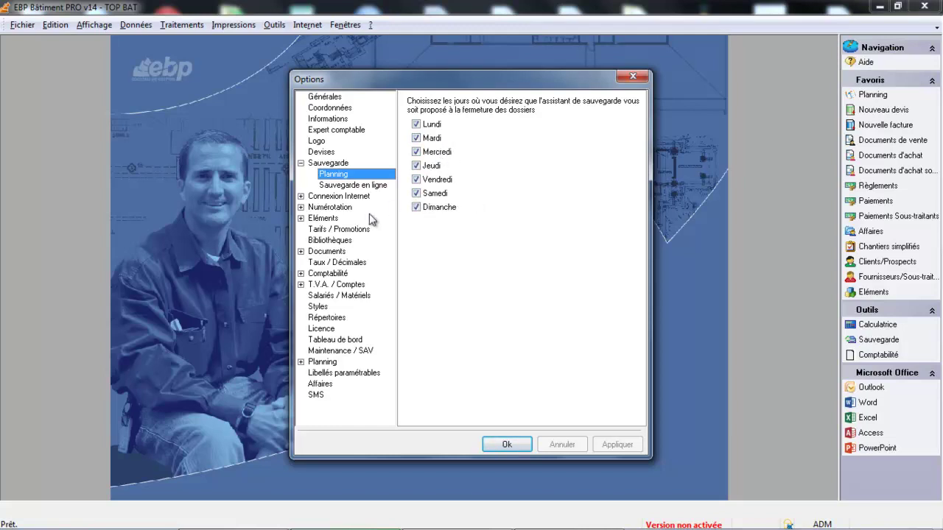
click(377, 187)
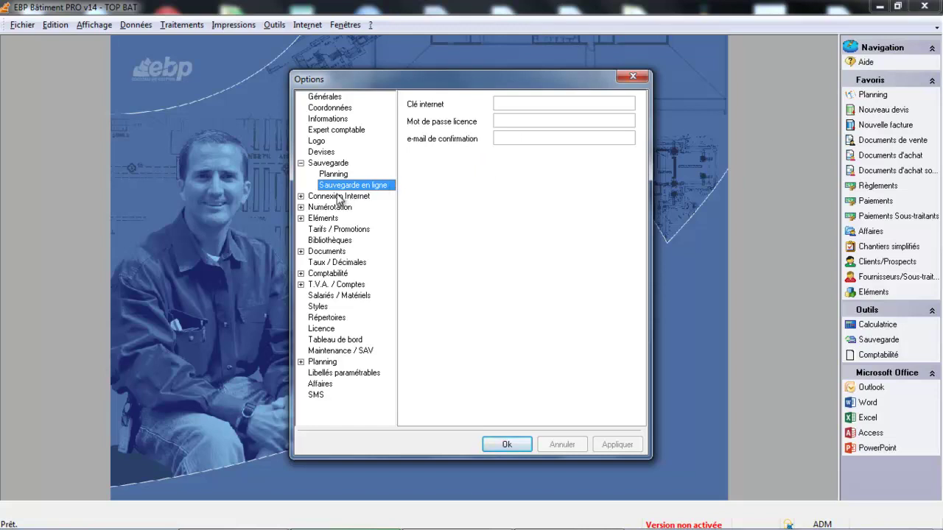
Review the stock numbering, and set the sales invoice counter to FA00250 in the sales numbering options.
click(303, 207)
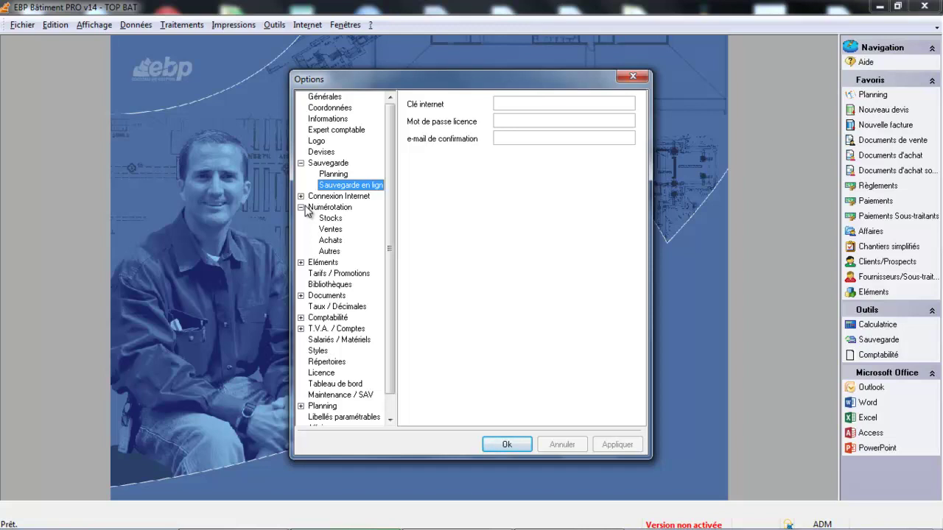
click(328, 224)
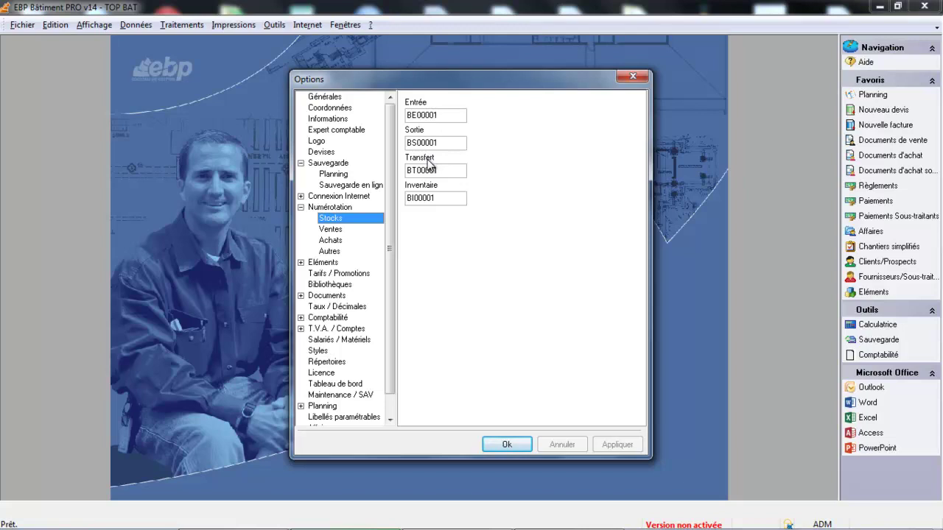
click(336, 230)
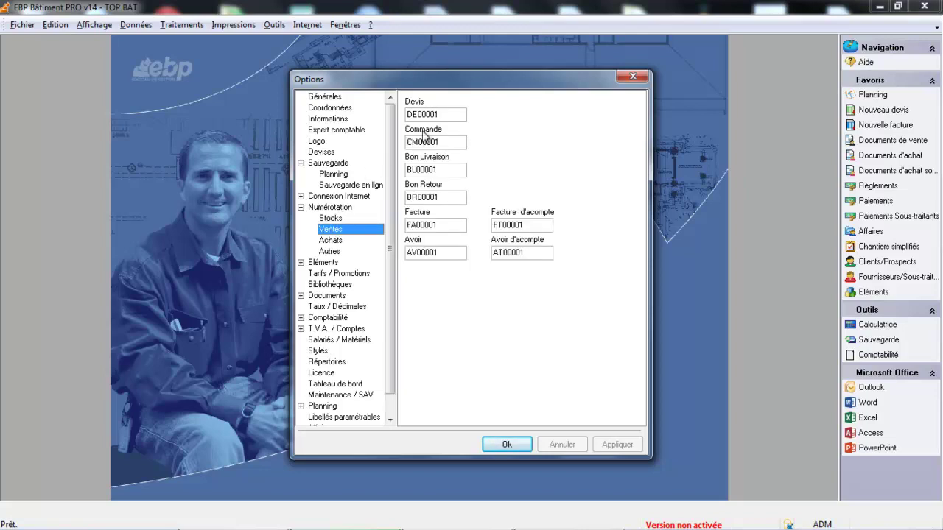
click(442, 224)
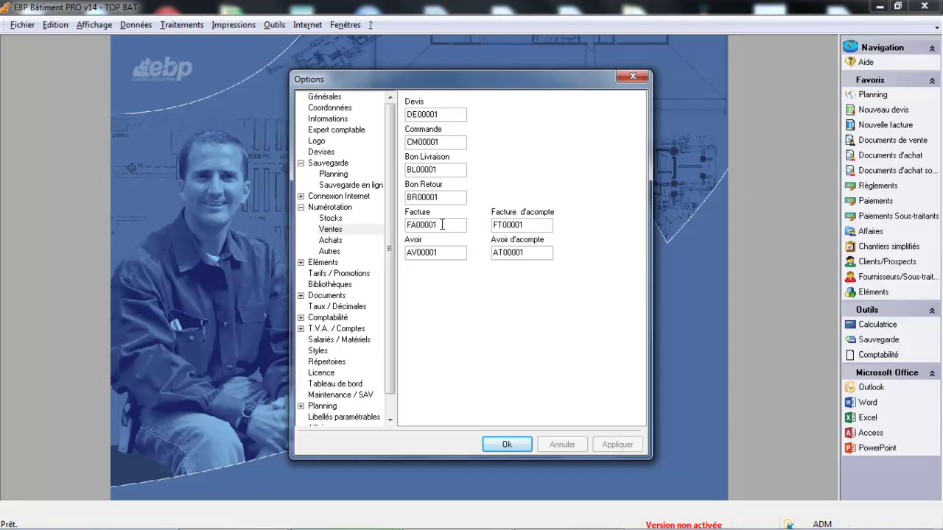
key(BackSpace)
key(BackSpace)
key(BackSpace)
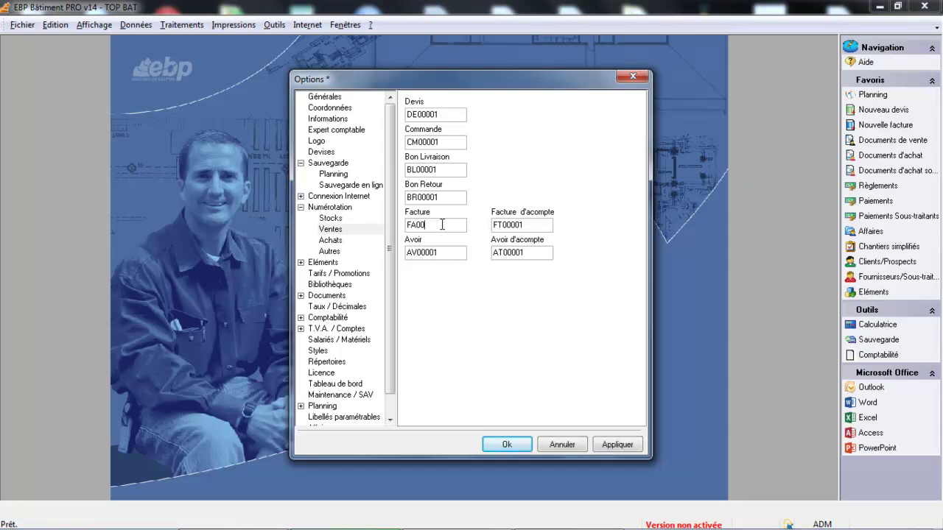
text(250)
Set the quote (Devis) counter to DE00500 in the sales numbering options.
click(451, 114)
key(BackSpace)
key(BackSpace)
key(BackSpace)
text(500)
Review the purchase numbering, and disable automatic counter use for Clients, Fournisseurs and Eléments in the other numbering options.
click(332, 244)
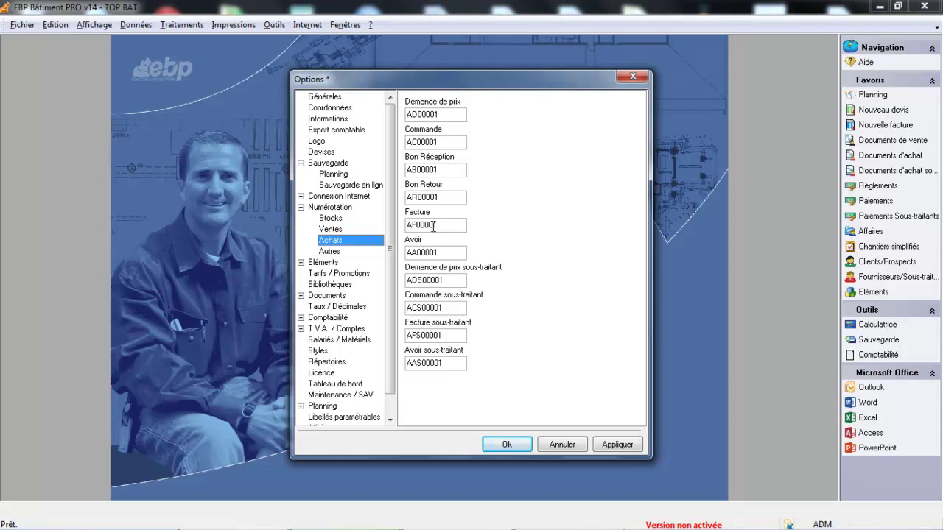
click(330, 252)
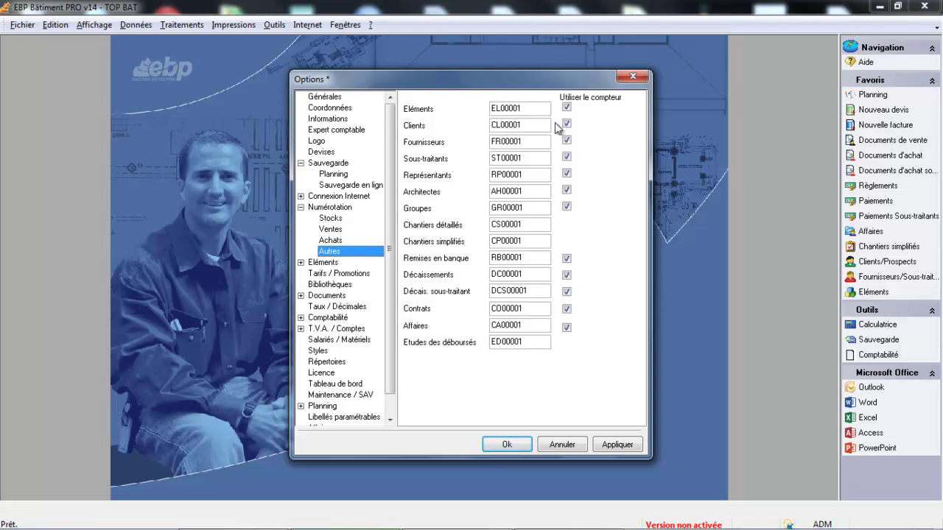
click(567, 124)
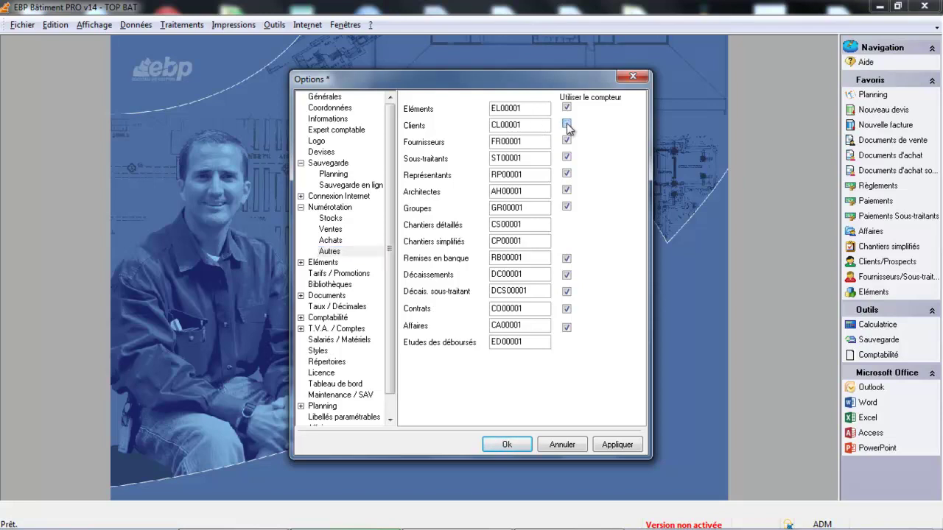
click(566, 141)
click(566, 108)
Review the general element and Ouvrages options, and set the pricing policy to choose the discount or rate by criteria priority.
click(301, 263)
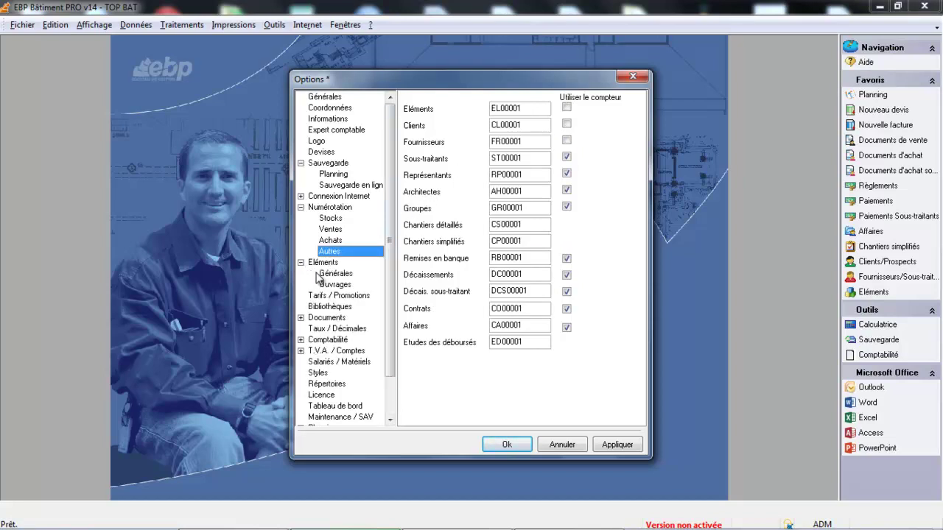
click(328, 274)
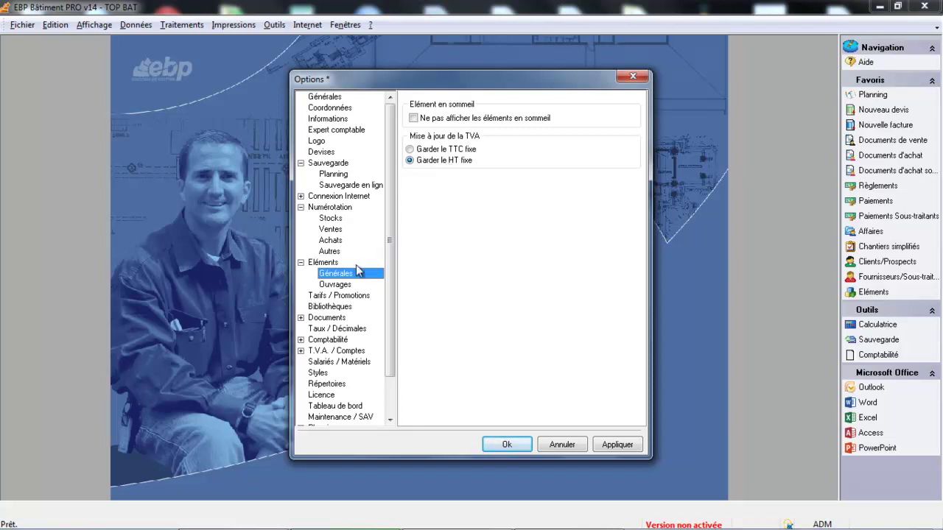
click(337, 285)
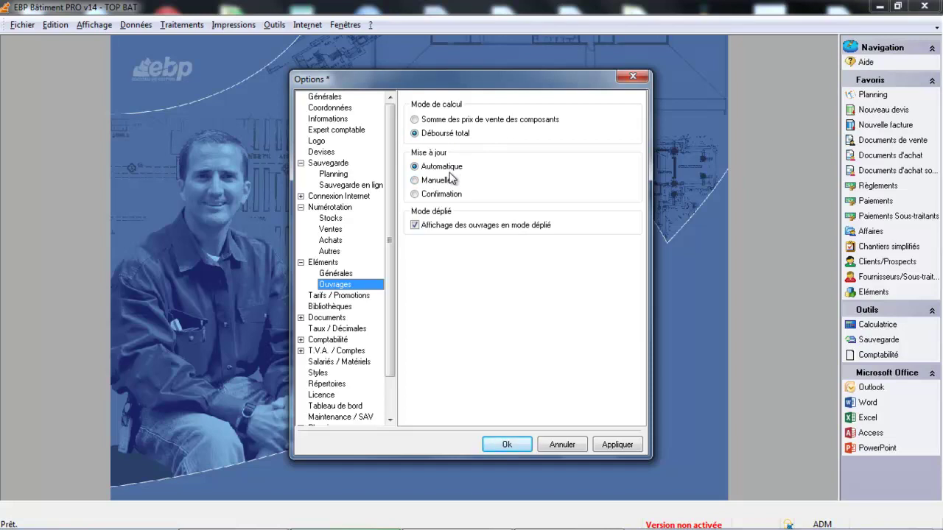
click(346, 297)
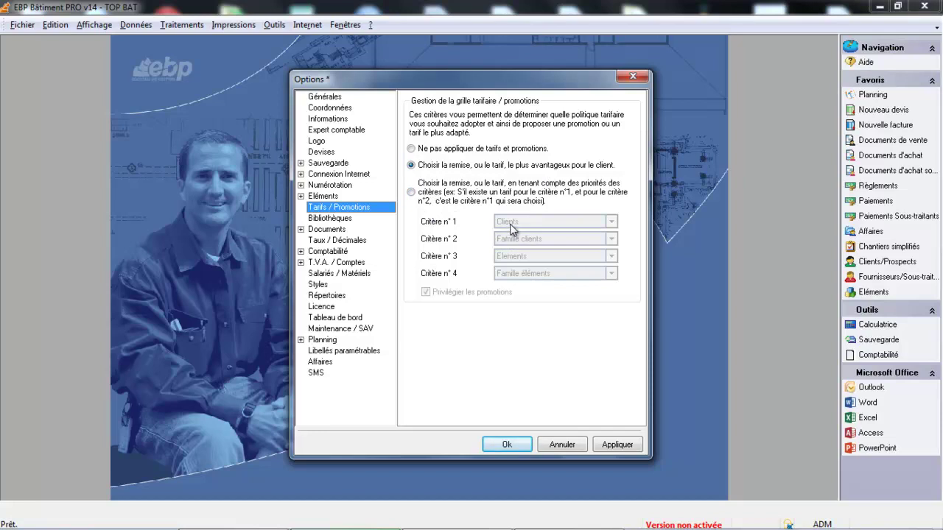
click(411, 193)
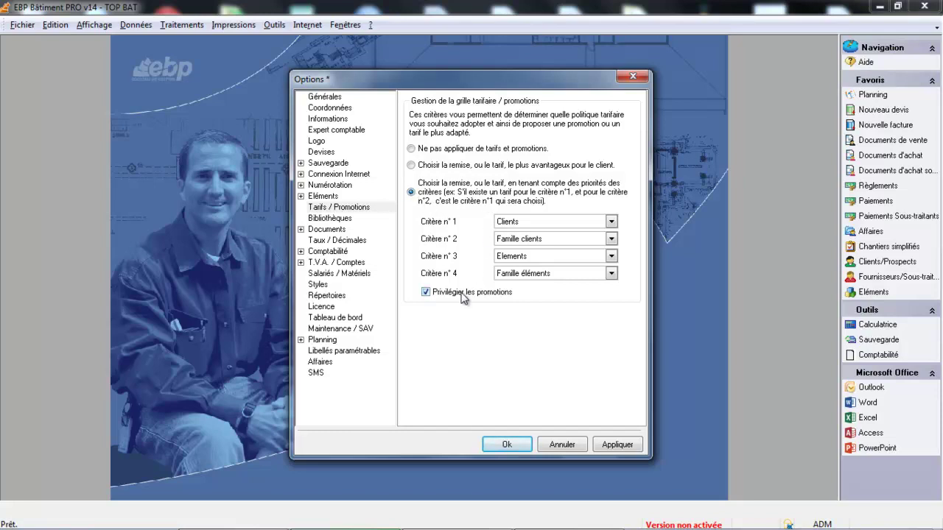
Review the price libraries and the sales document options, choosing Quantitatif for the invoice progress mode.
click(335, 219)
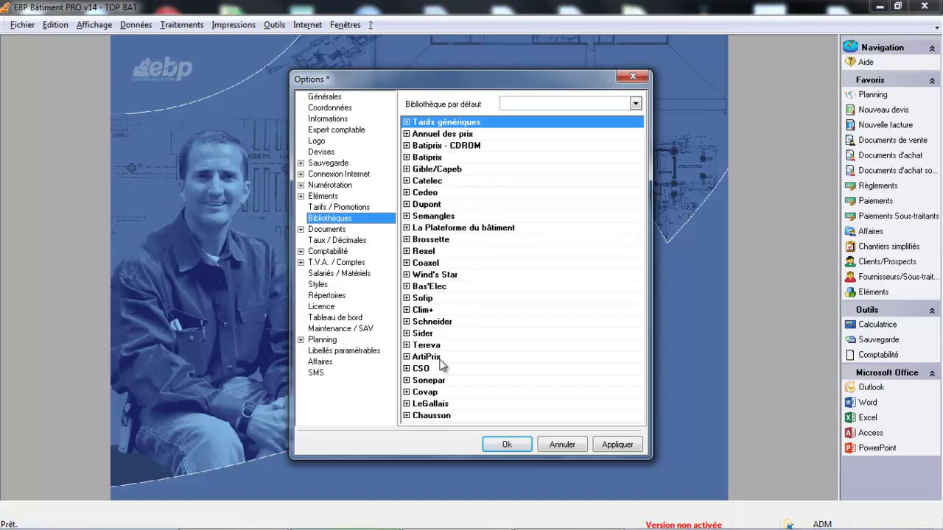
click(301, 230)
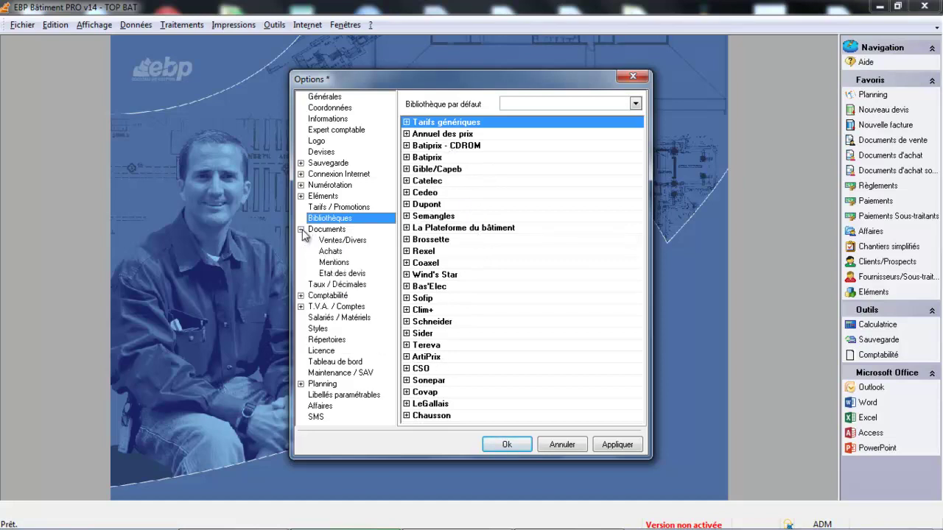
click(324, 242)
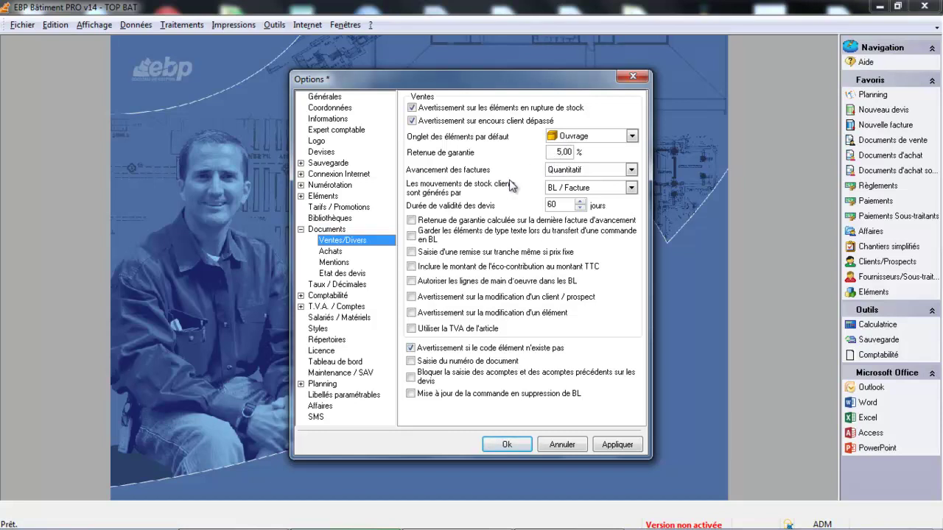
click(632, 169)
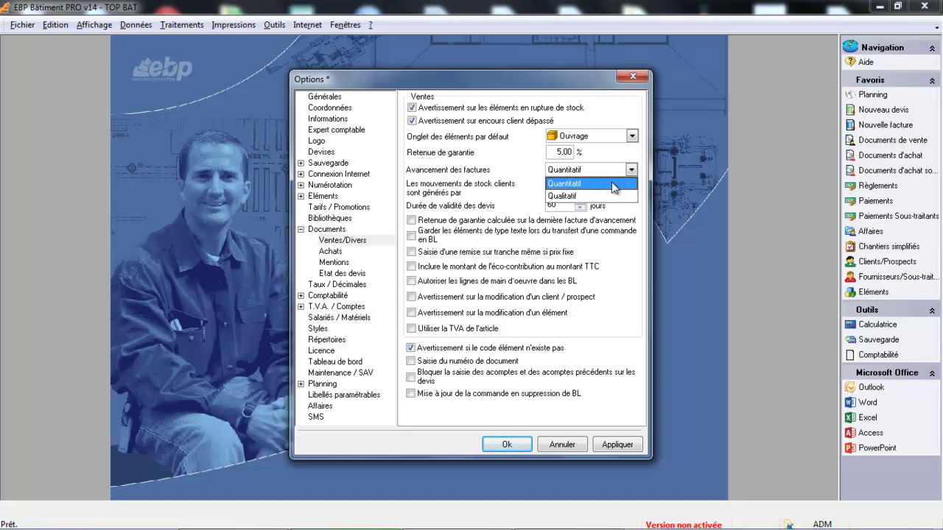
click(616, 183)
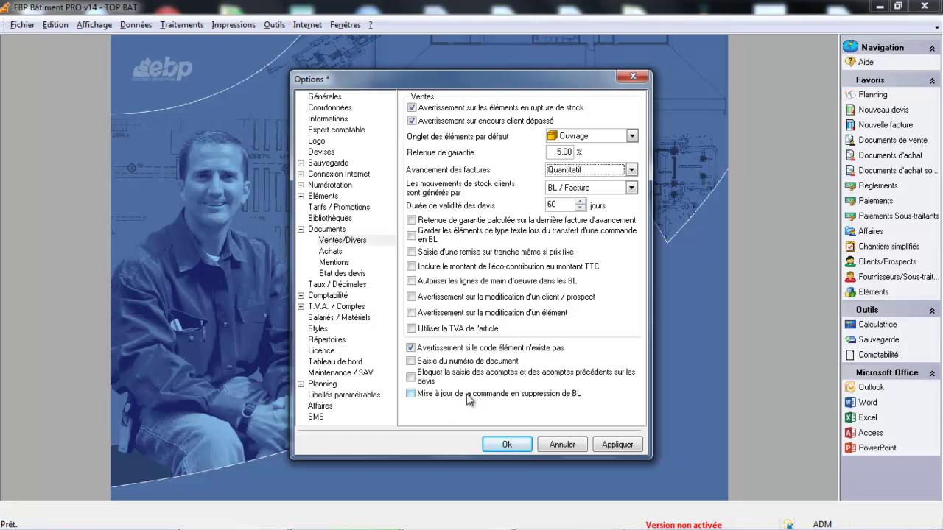
Set the cost price (déboursés) update mode to Confirmation in the purchase document options.
click(337, 253)
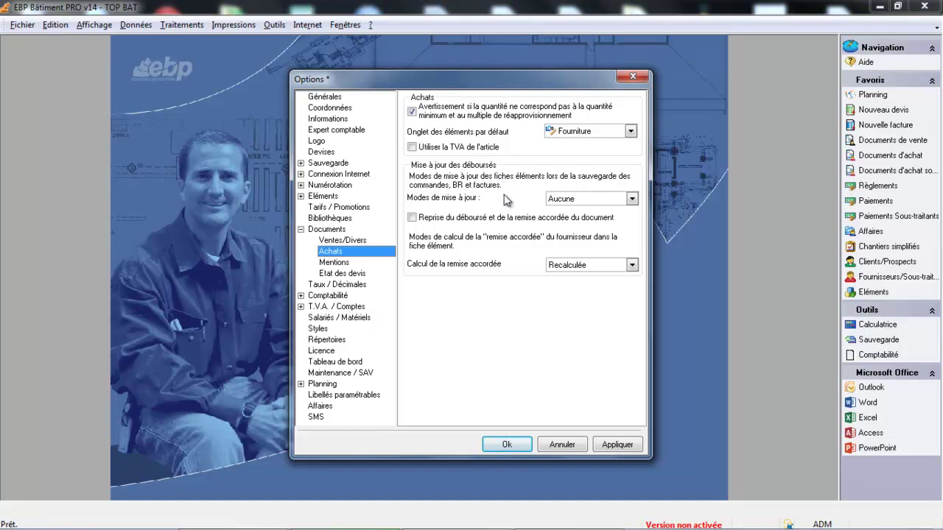
click(634, 200)
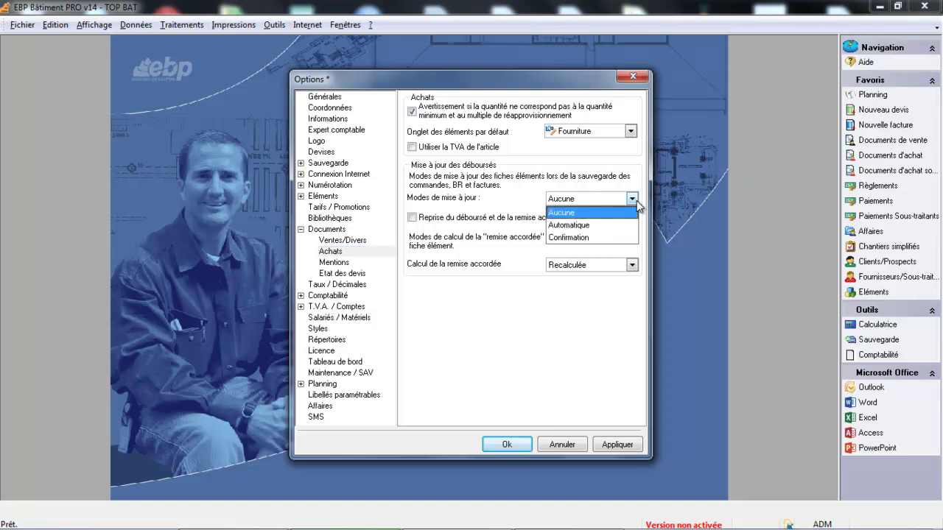
click(612, 237)
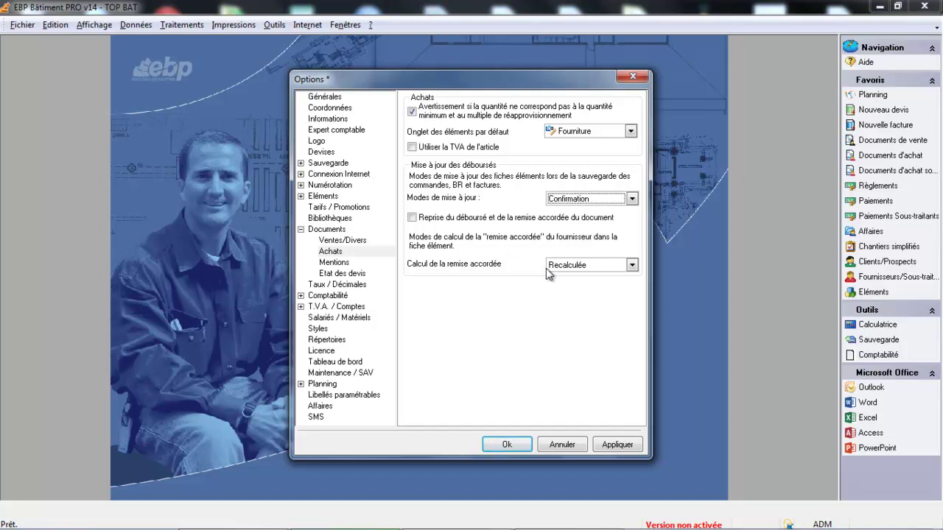
Review the mandatory mentions printed on invoices and quotes, and the list of quote statuses.
click(349, 264)
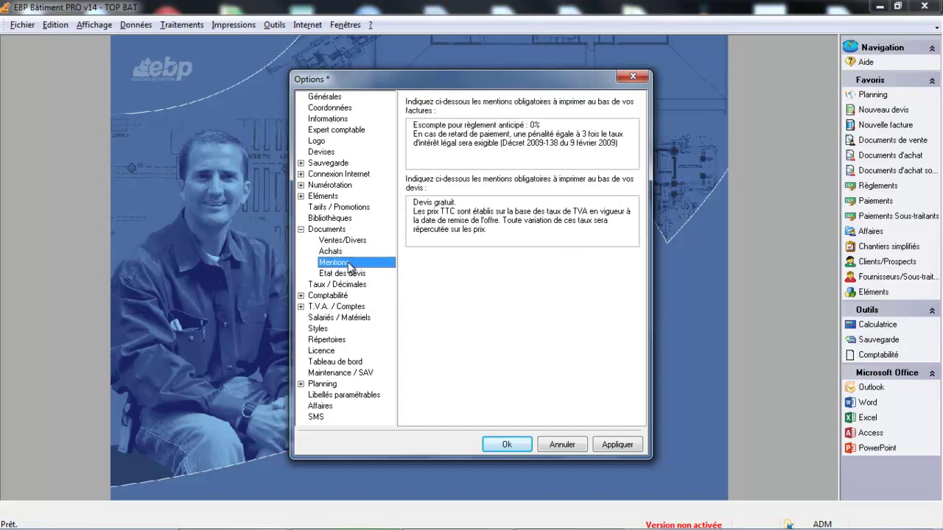
click(443, 137)
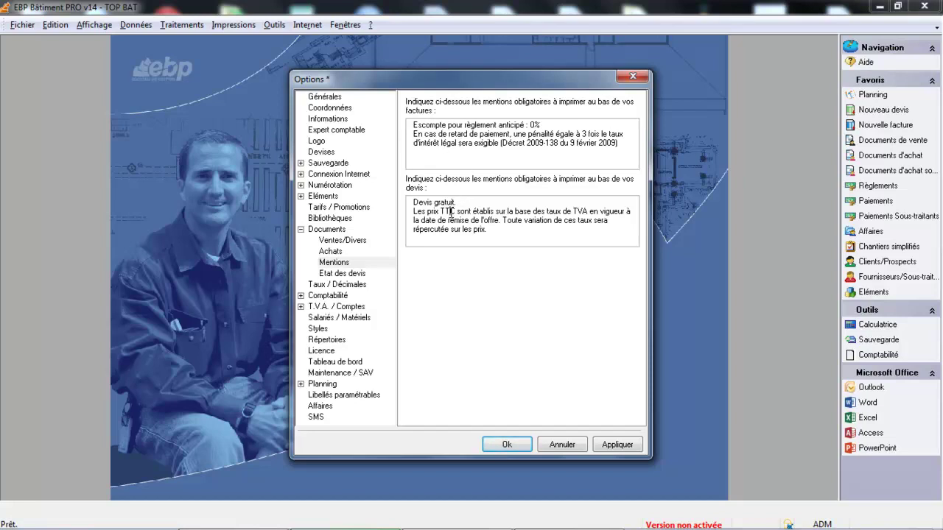
click(354, 274)
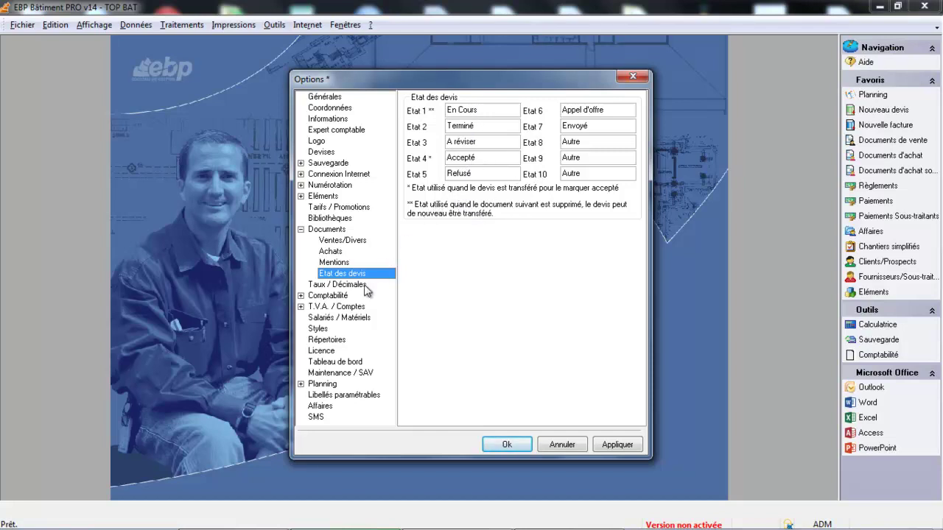
Review the rates and decimals options and the EBP Compta settings for the accounting folder and journals.
click(364, 286)
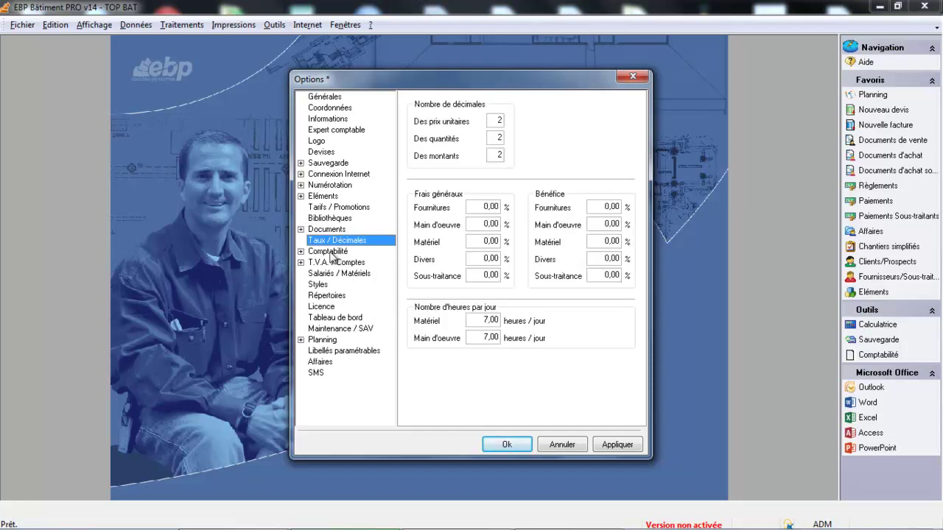
click(300, 251)
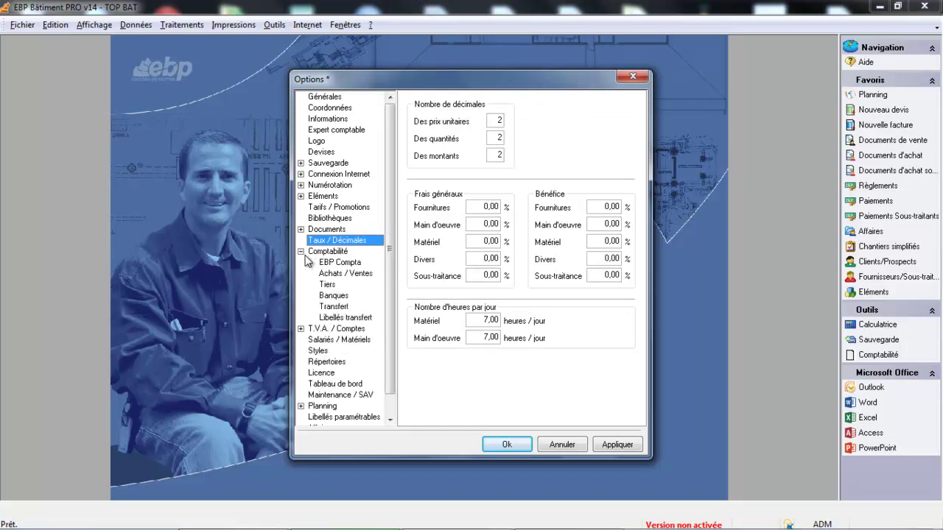
click(324, 264)
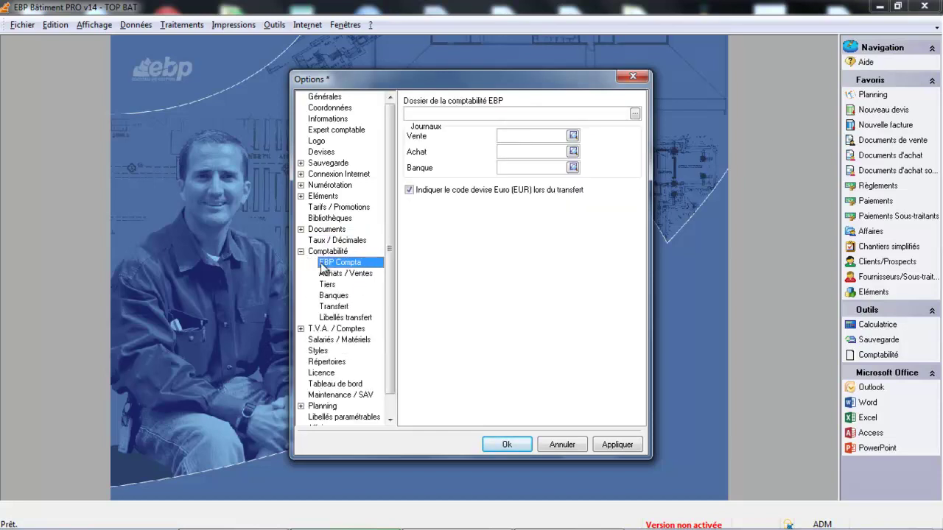
click(634, 115)
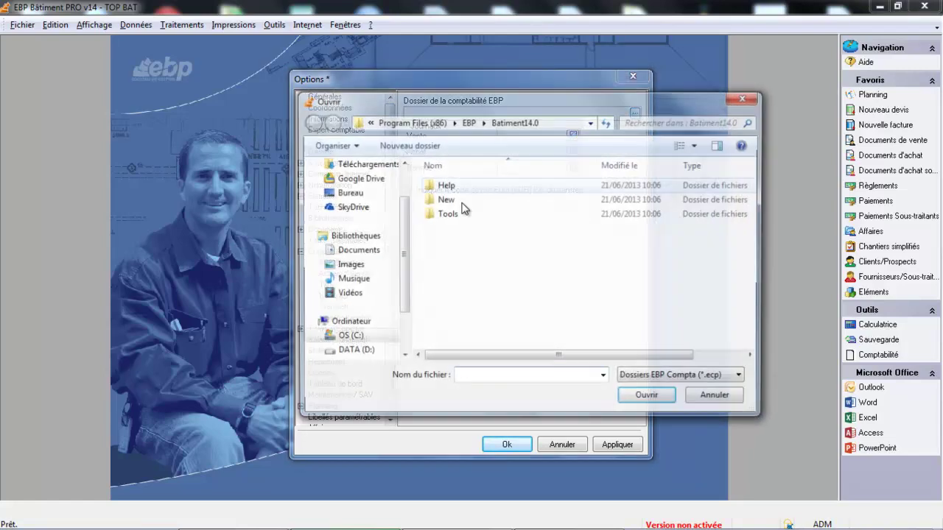
click(725, 404)
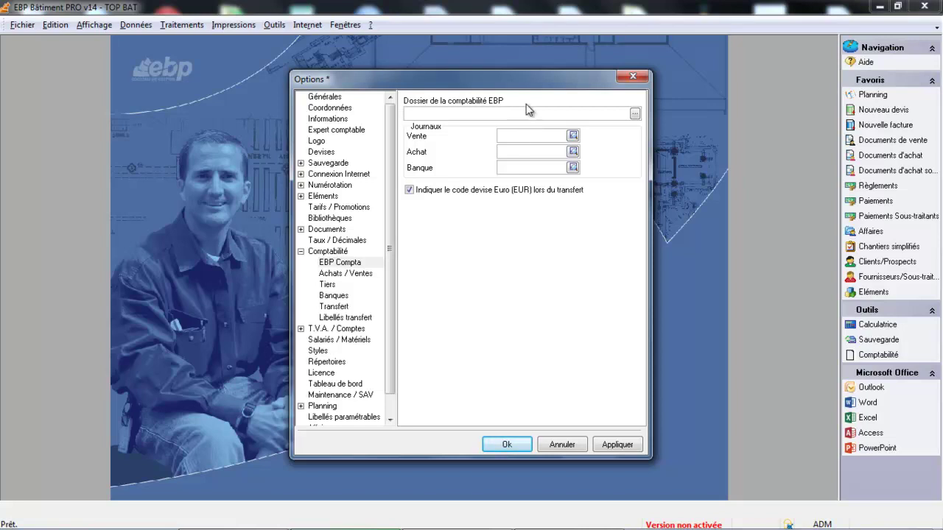
click(517, 115)
click(515, 151)
Review the purchase and sales accounts, and set the third-party account numbering to Racine + nom tiers.
click(361, 279)
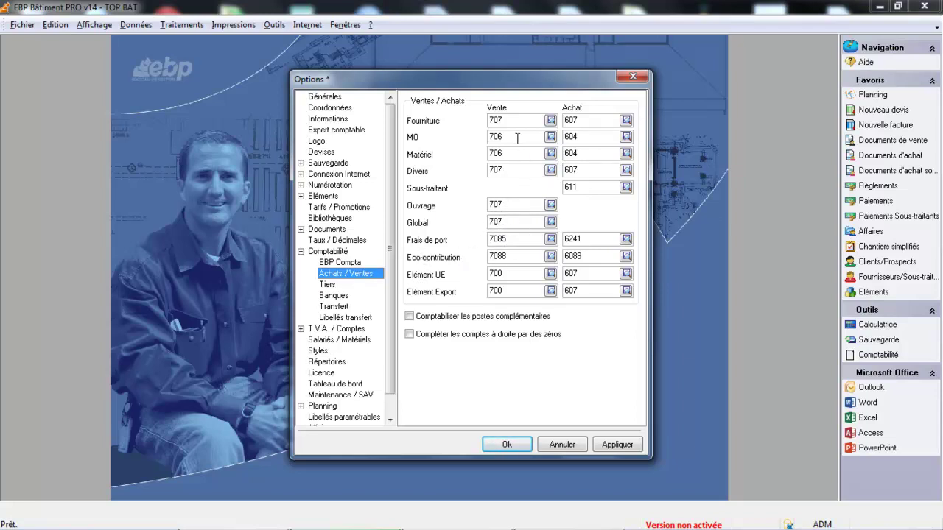
click(332, 285)
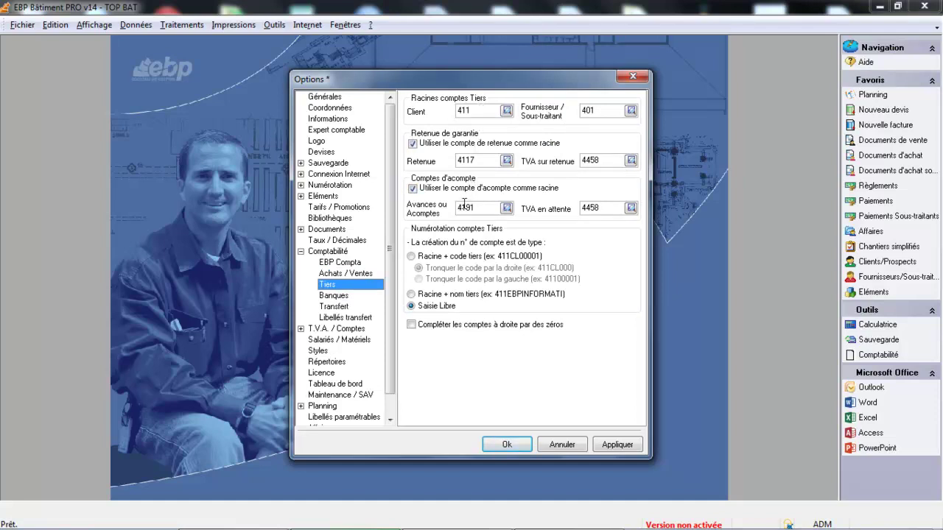
click(412, 294)
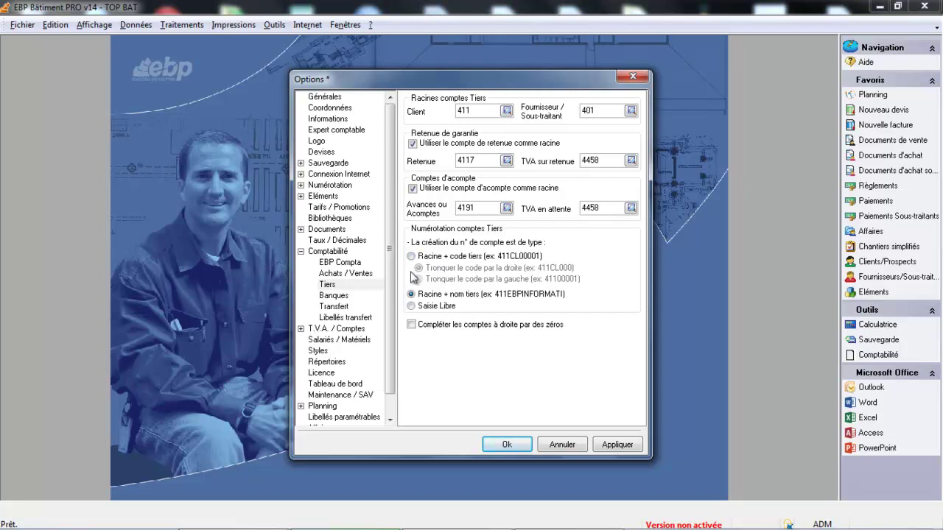
Review the bank account option, and set sales invoices to be transferred to accounting as Le détail.
click(342, 296)
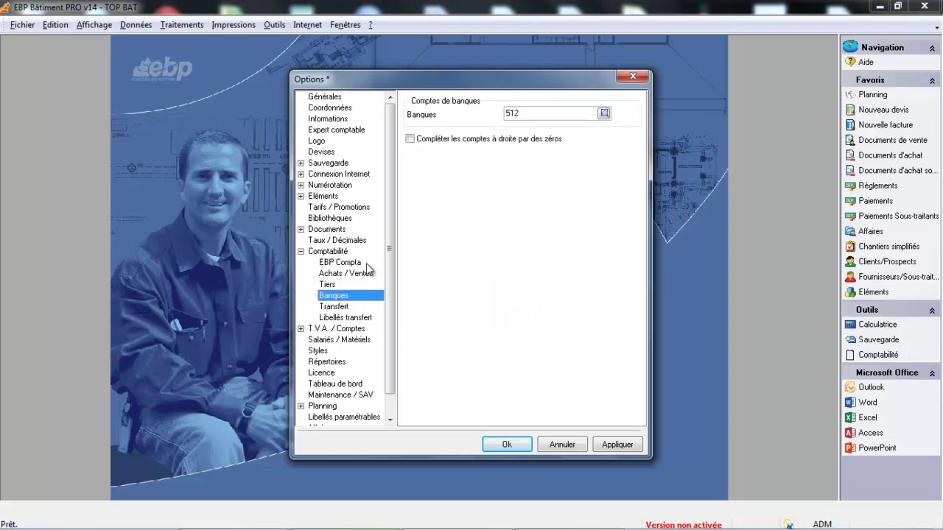
click(540, 117)
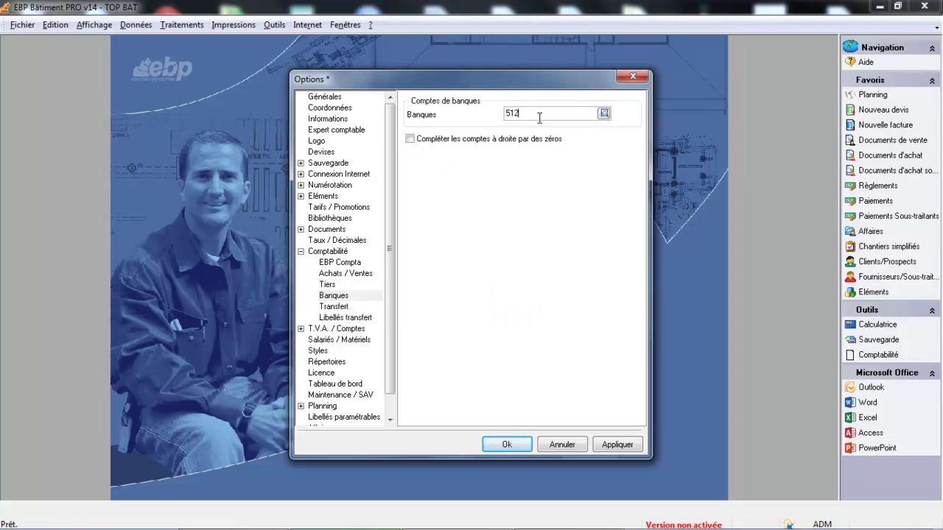
click(350, 308)
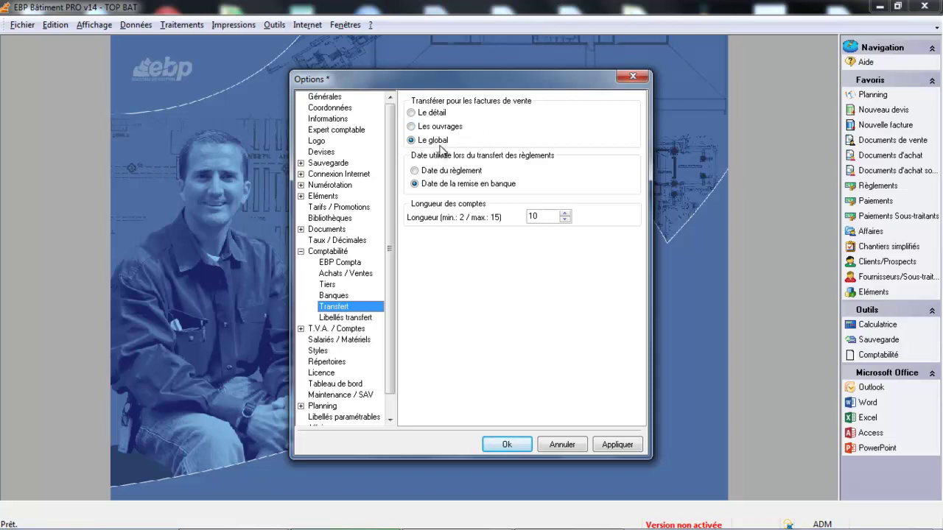
click(412, 112)
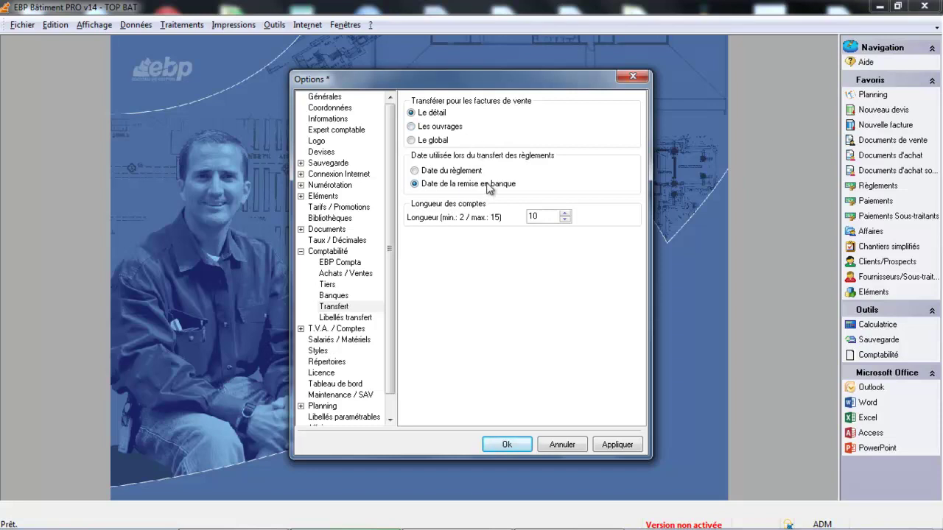
Review the accounting transfer labels and the VAT rates and accounts of Taux 0 to Taux 3.
click(346, 317)
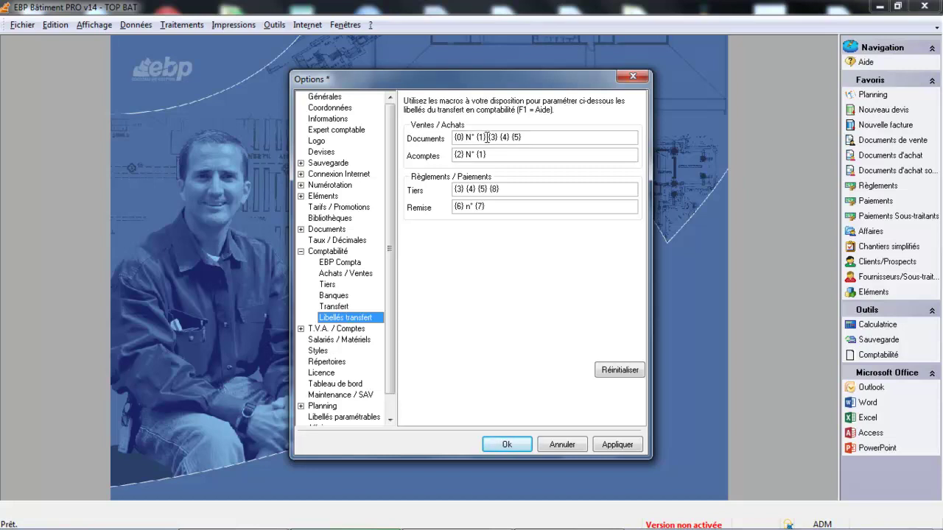
click(487, 137)
click(301, 330)
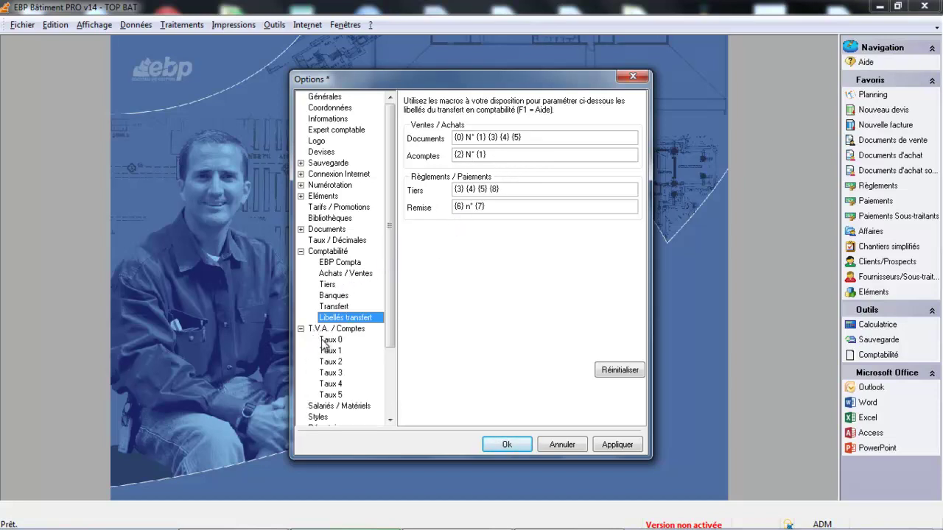
click(325, 341)
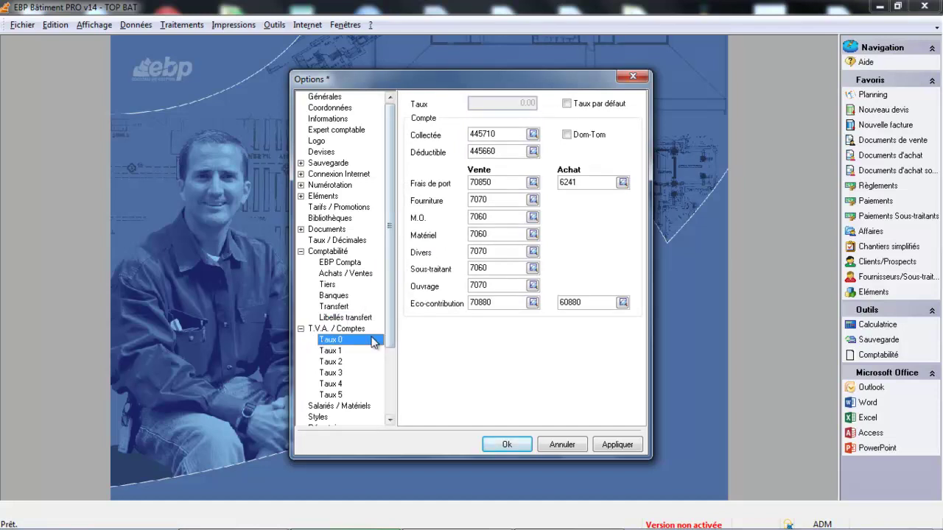
click(351, 352)
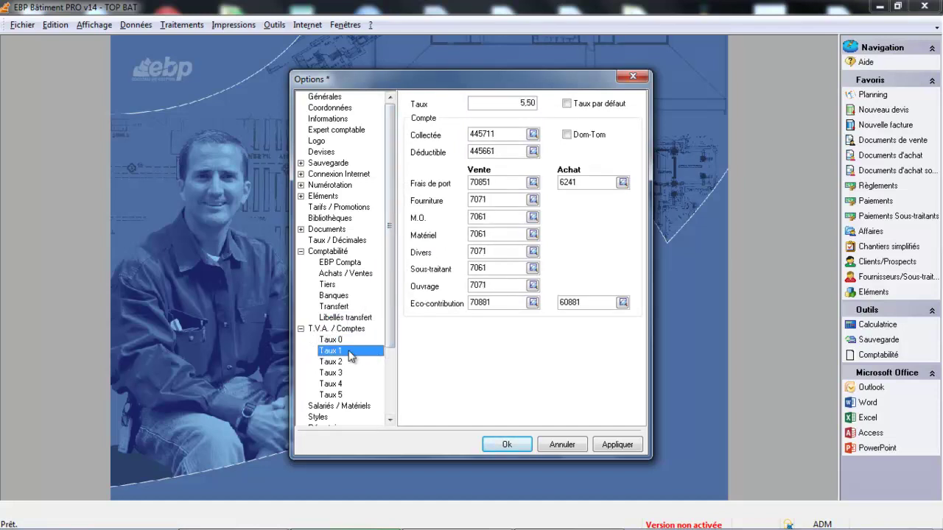
click(349, 363)
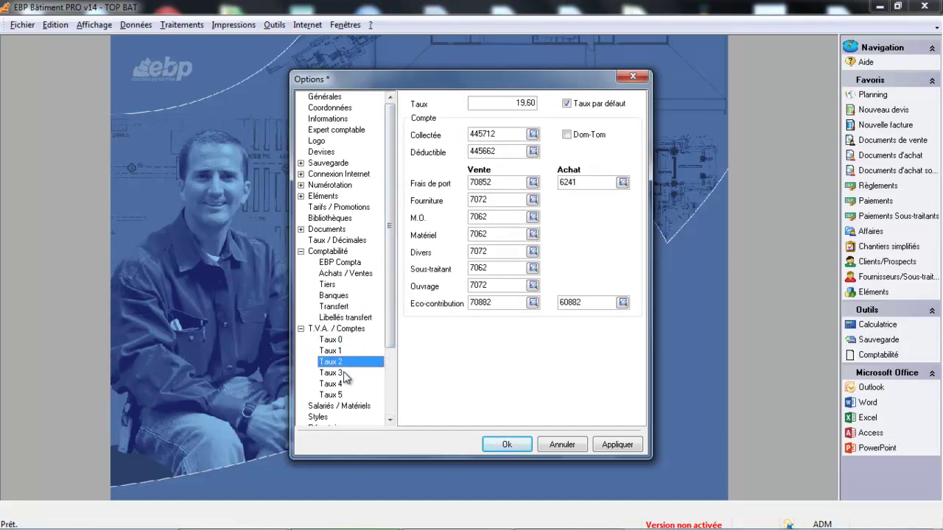
click(344, 374)
Set the VAT rate of Taux 4 to 20 and make it the default rate.
click(347, 385)
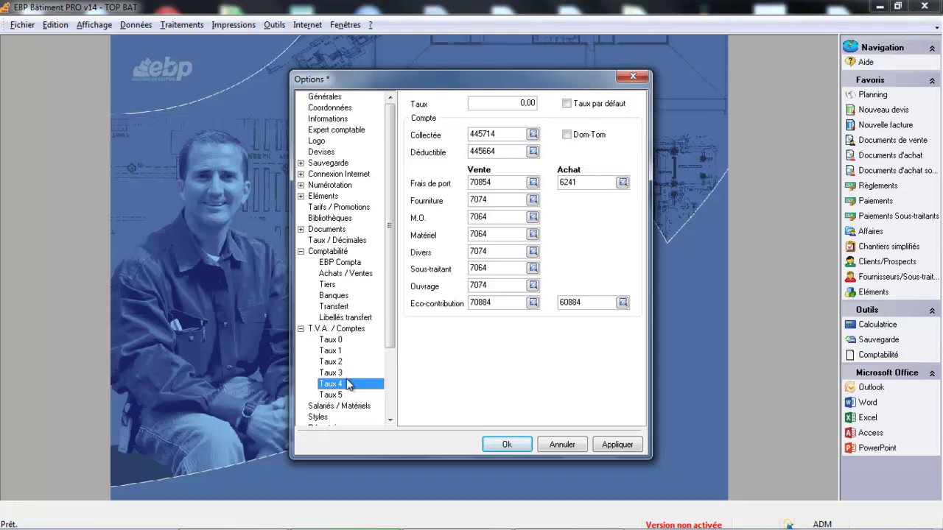
click(507, 109)
text(20)
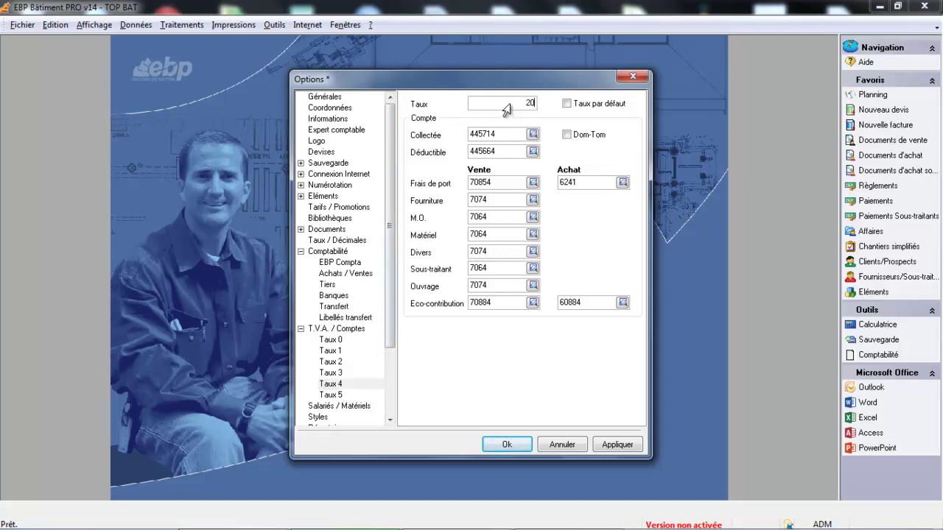
click(567, 106)
Set the VAT rate of Taux 5 to 10.
scroll(393, 340, down, 1)
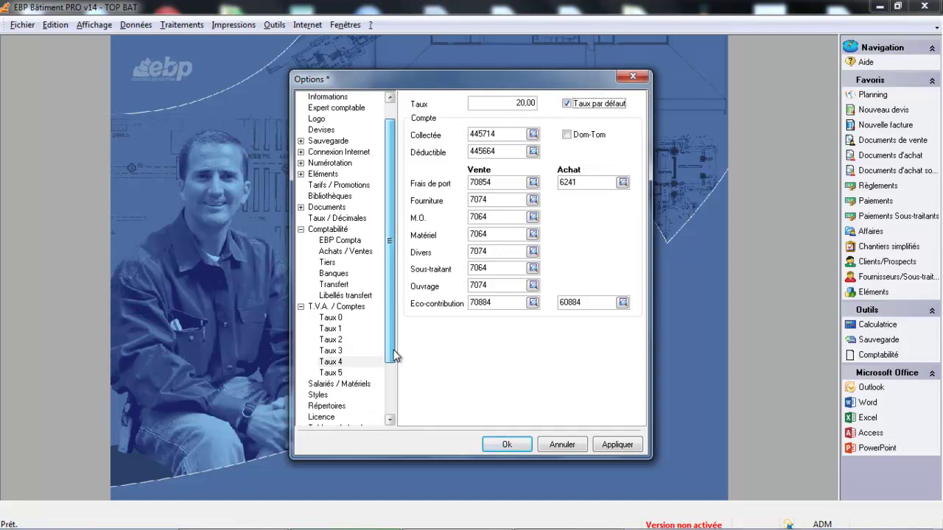
click(342, 374)
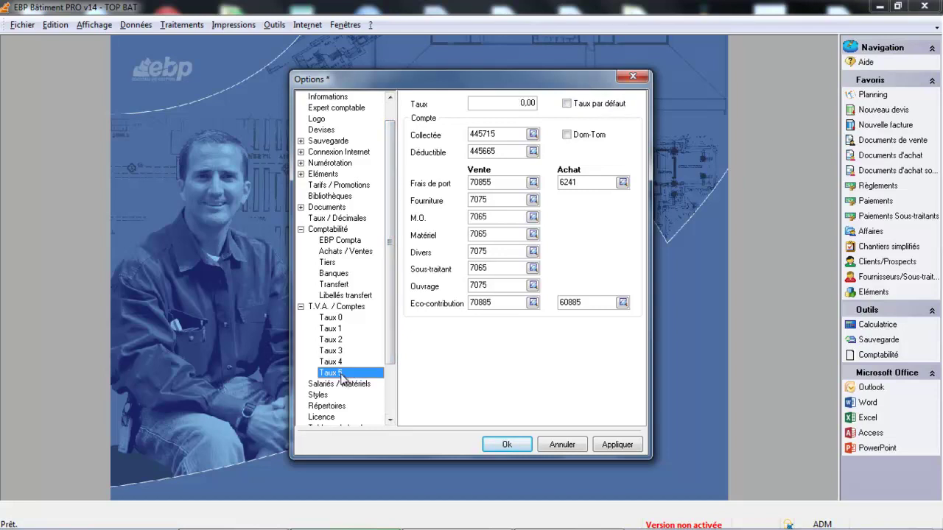
click(507, 107)
text(10)
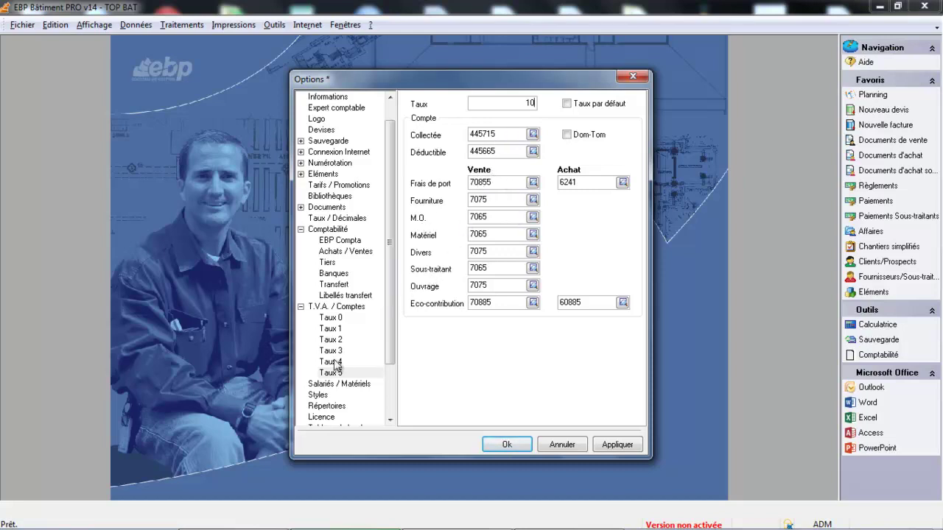
Review the options for employees and equipment, styles, directories, licence, dashboard and Maintenance / SAV.
click(333, 385)
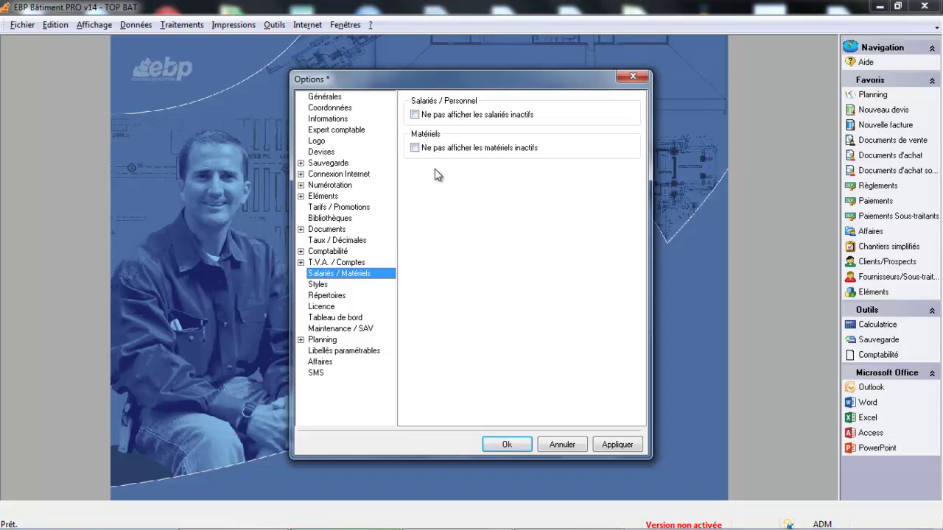
click(328, 288)
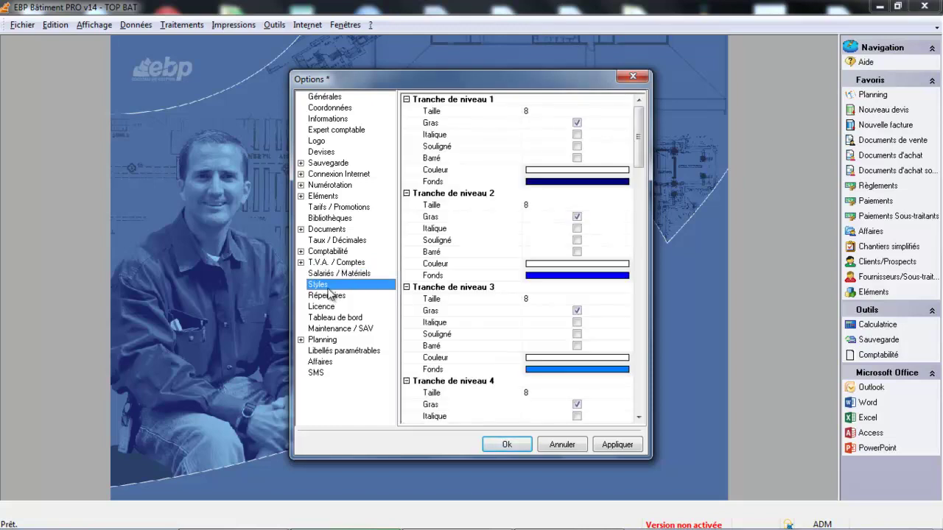
click(329, 296)
click(331, 307)
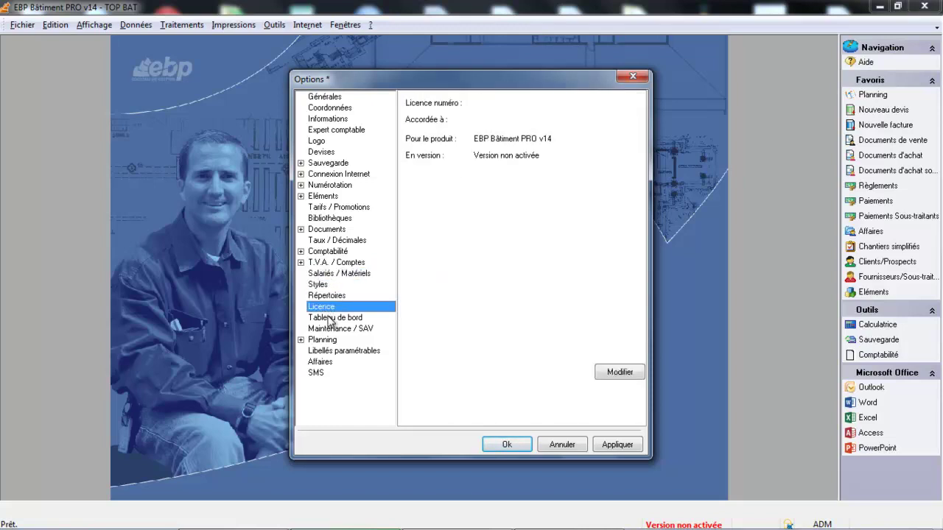
click(329, 320)
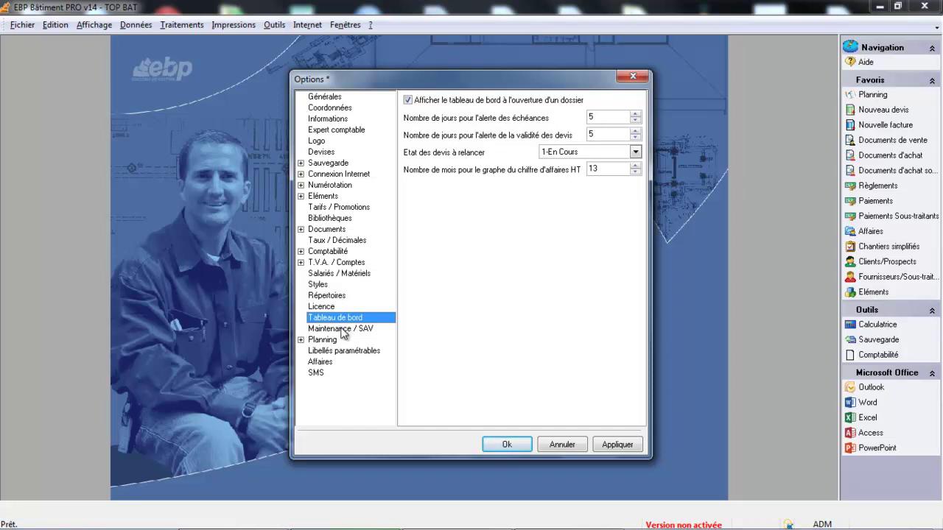
click(344, 332)
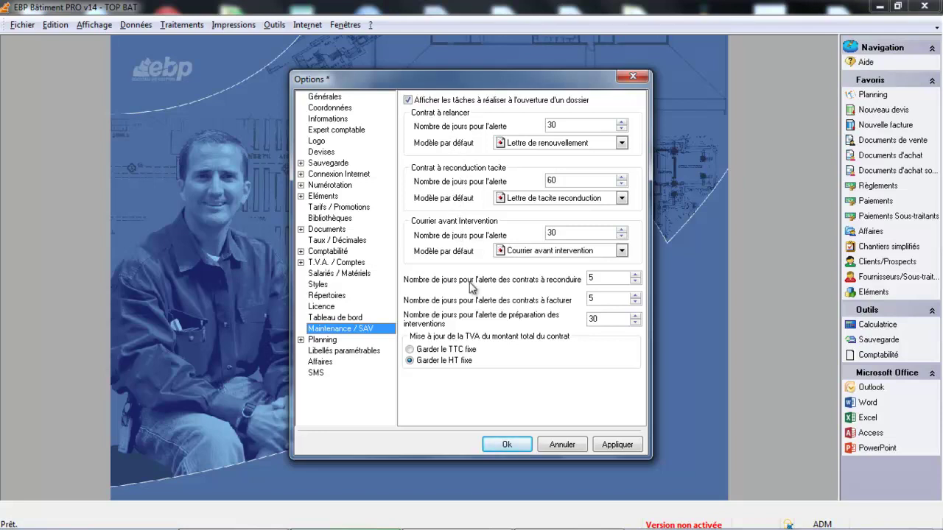
Review the planning options: the appointment types with their colours, opening hours, lunch break and working days.
click(301, 340)
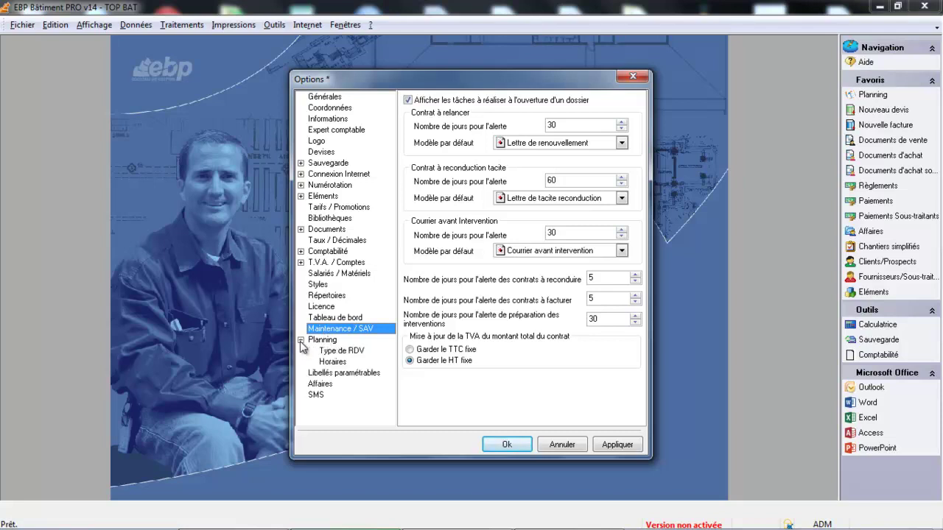
click(330, 352)
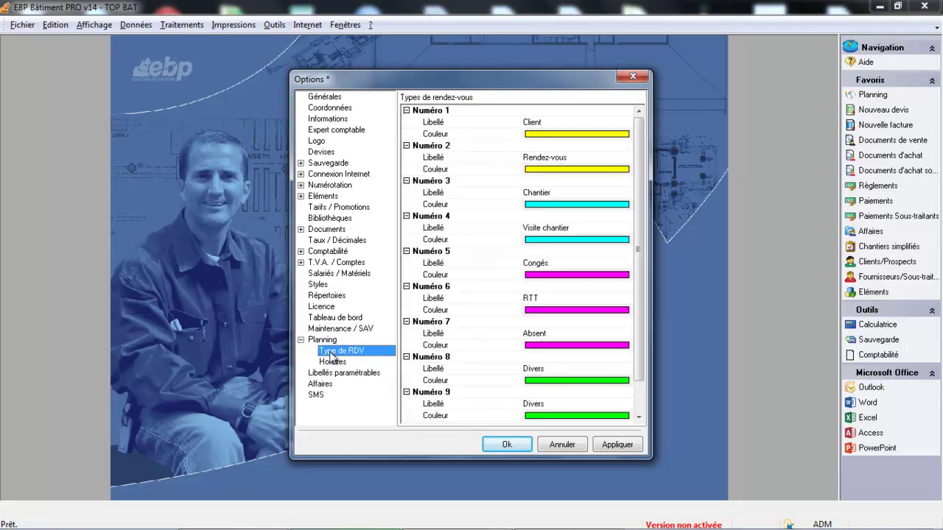
drag(639, 270, 643, 311)
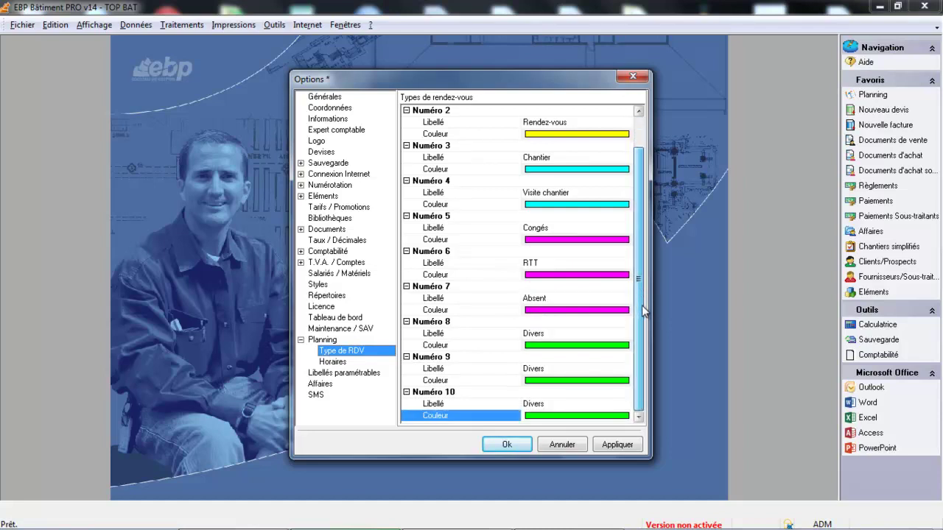
scroll(642, 311, up, 1)
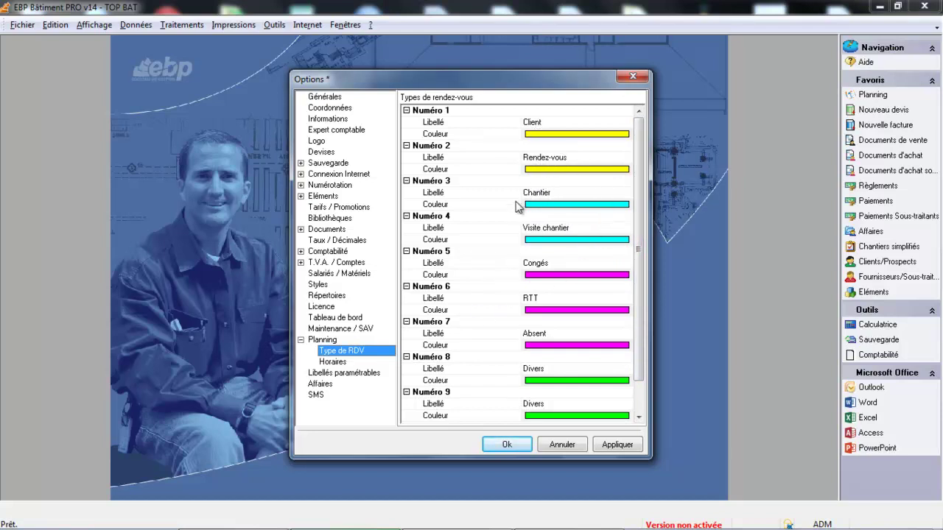
click(333, 362)
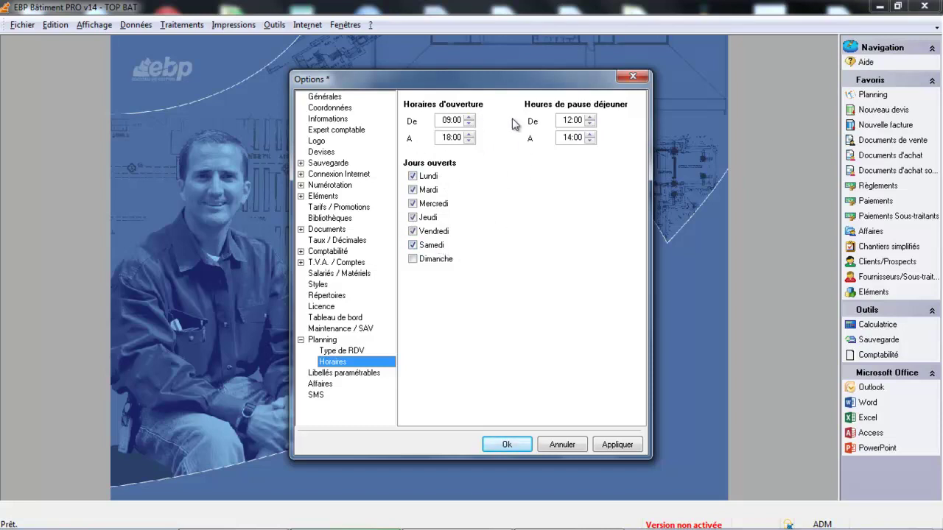
Review the configurable labels and the Affaires options, and save all the option changes.
click(329, 374)
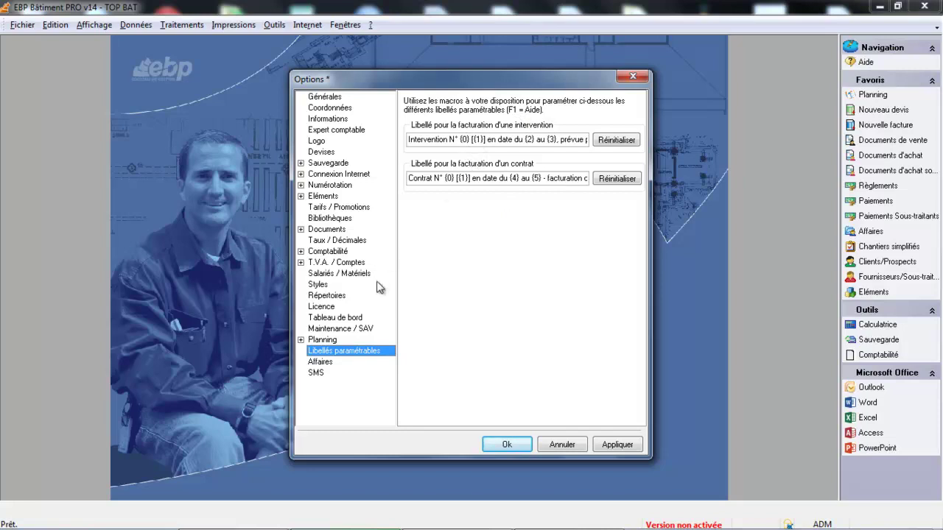
click(320, 363)
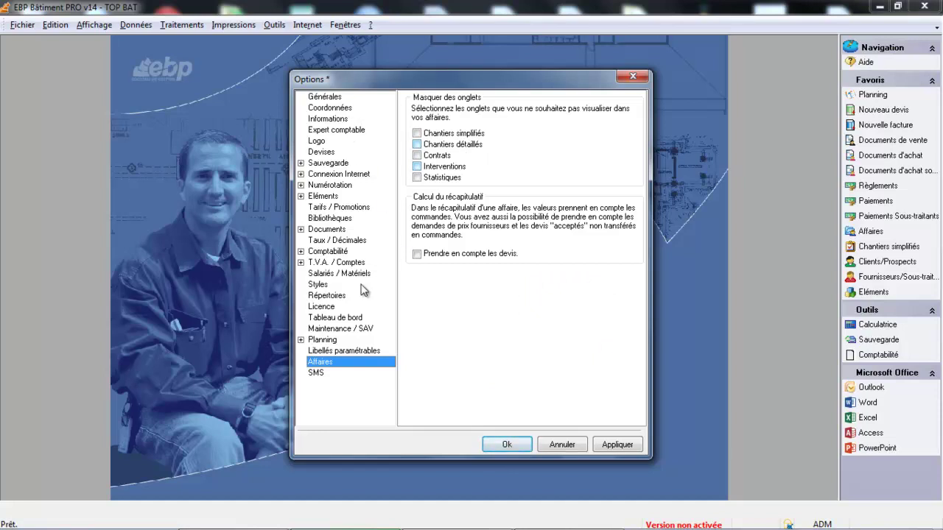
click(501, 442)
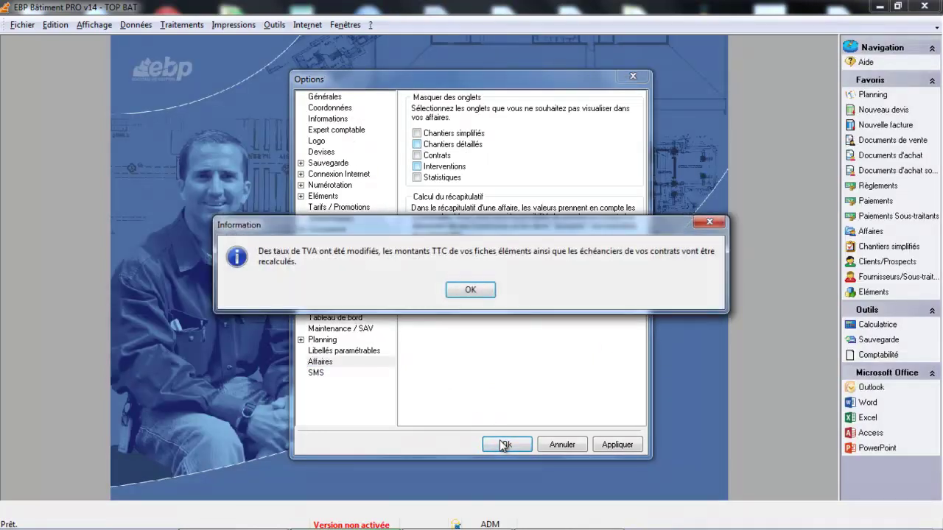
click(471, 290)
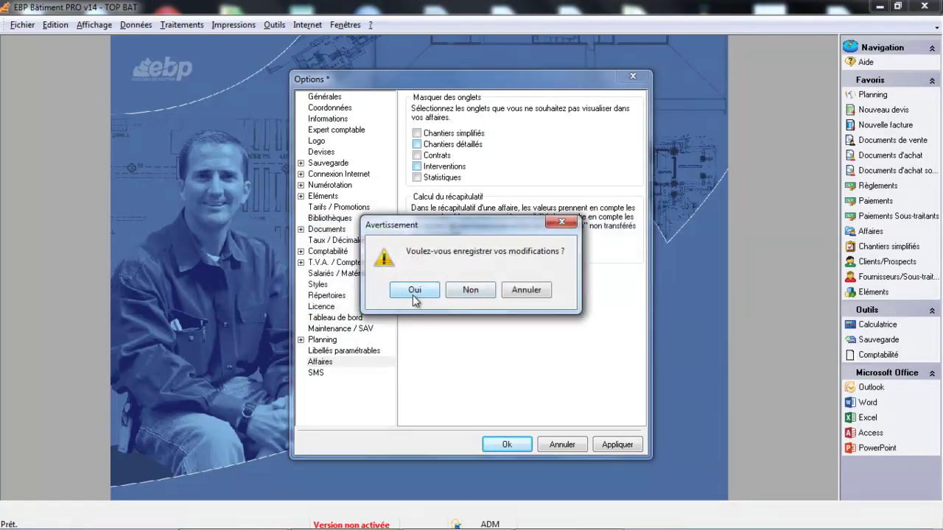
click(415, 292)
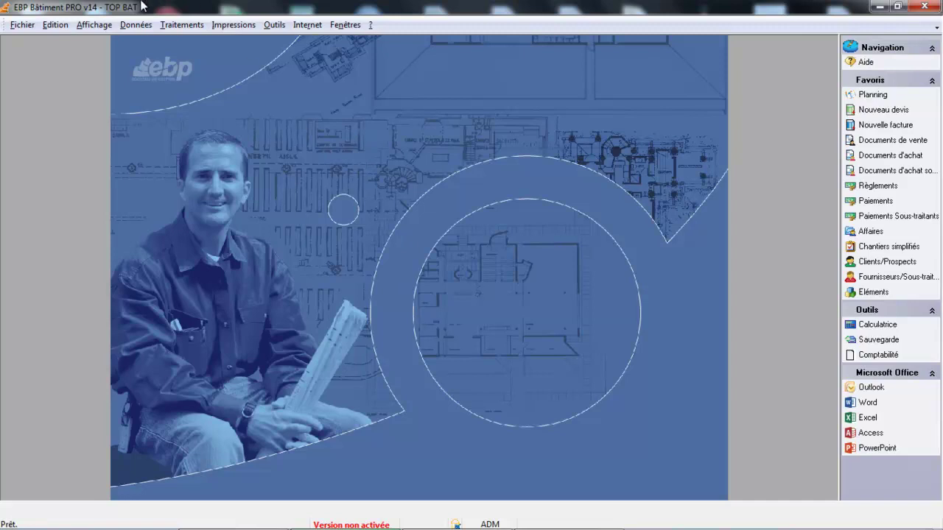
Display the data categories available for the company file, such as elements, clients and suppliers.
click(134, 24)
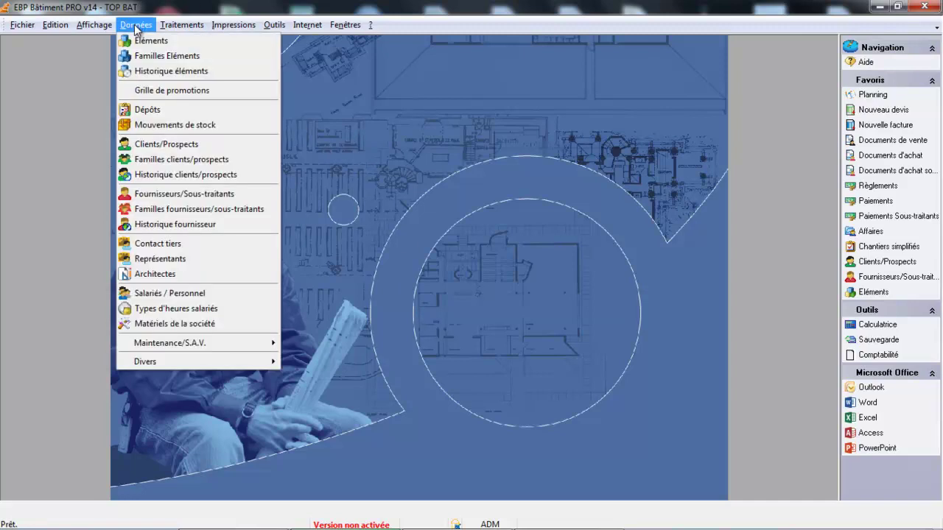